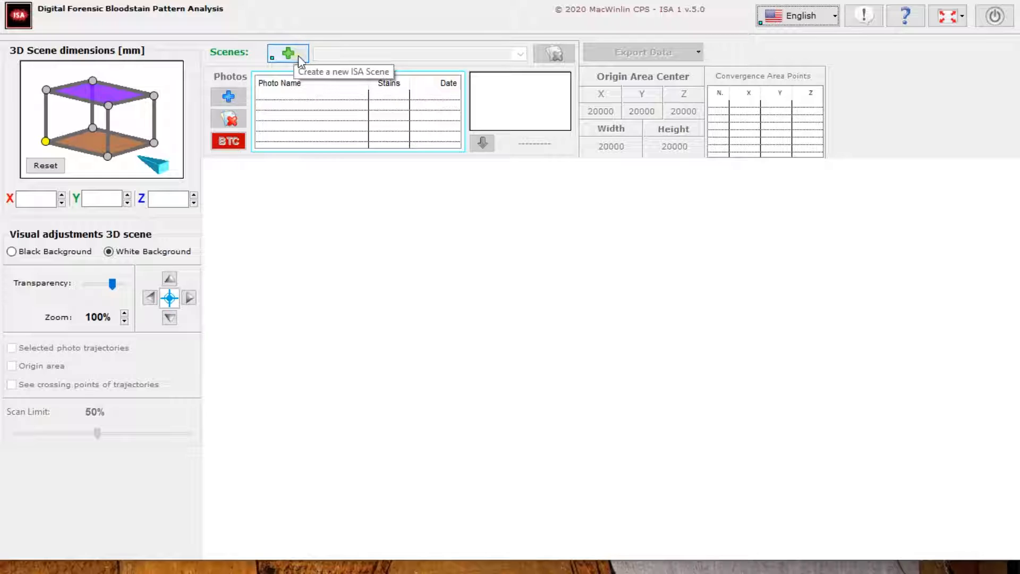
Start a new ISA scene with default measurements and give it an automatically generated name
{"action": "left_click", "coordinate": [299, 56]}
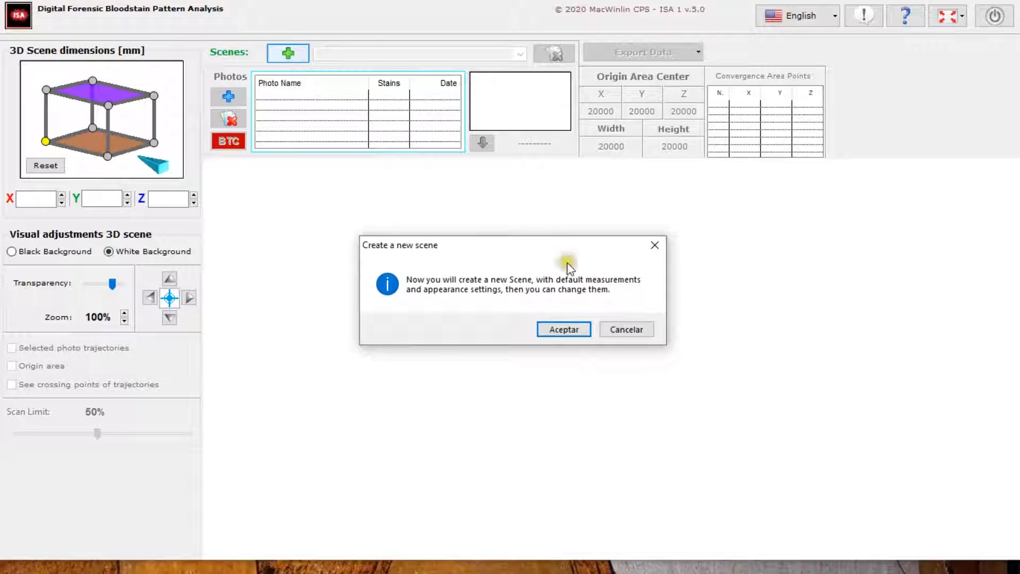
{"action": "left_click", "coordinate": [564, 330]}
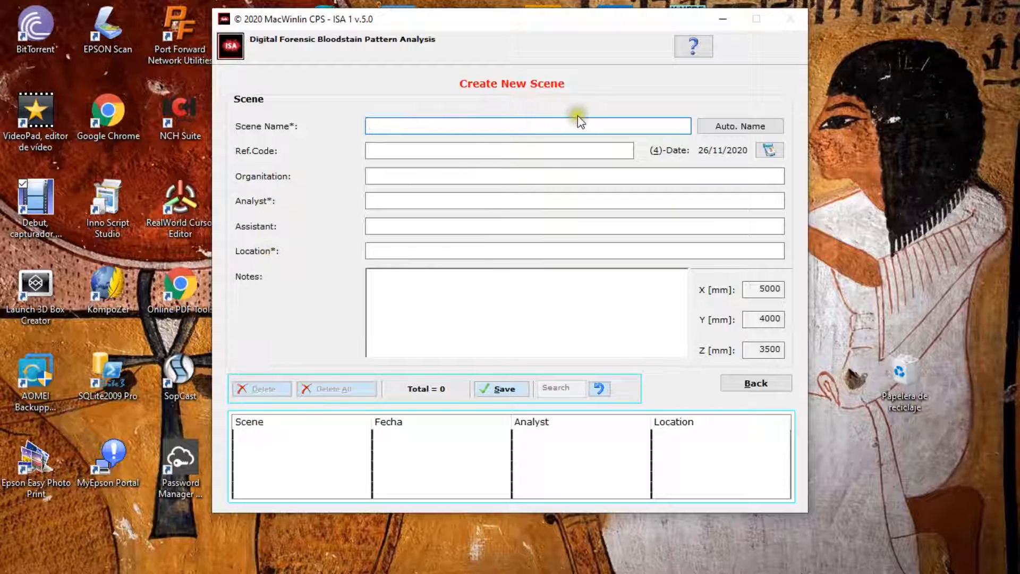
{"action": "left_click", "coordinate": [729, 126]}
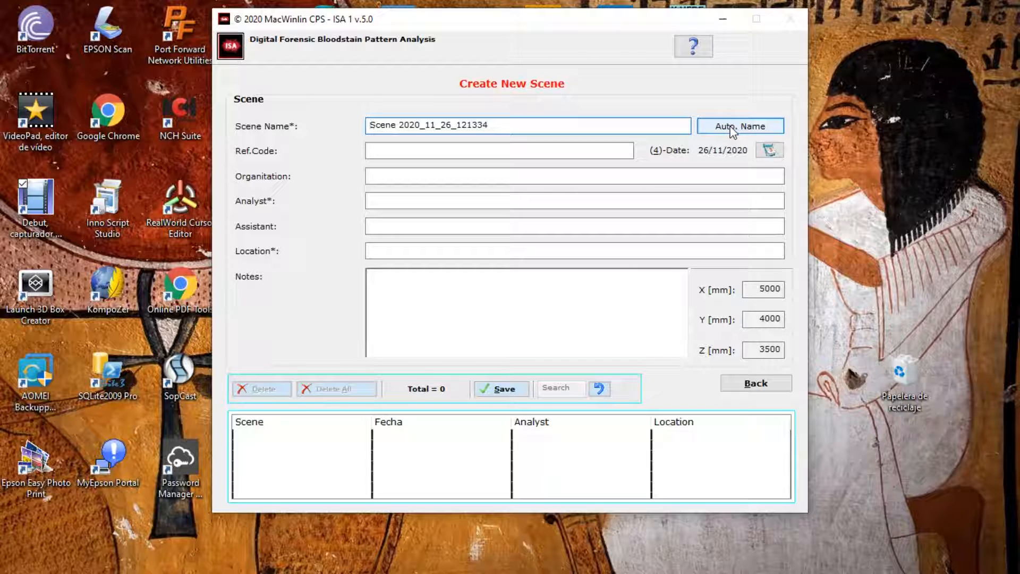
Fill in REf. Code, Organitation Name, Analyst Name, Assistant Name, Location Name and Notes in their fields, save the scene and return to the 3D view
{"action": "left_click", "coordinate": [424, 153]}
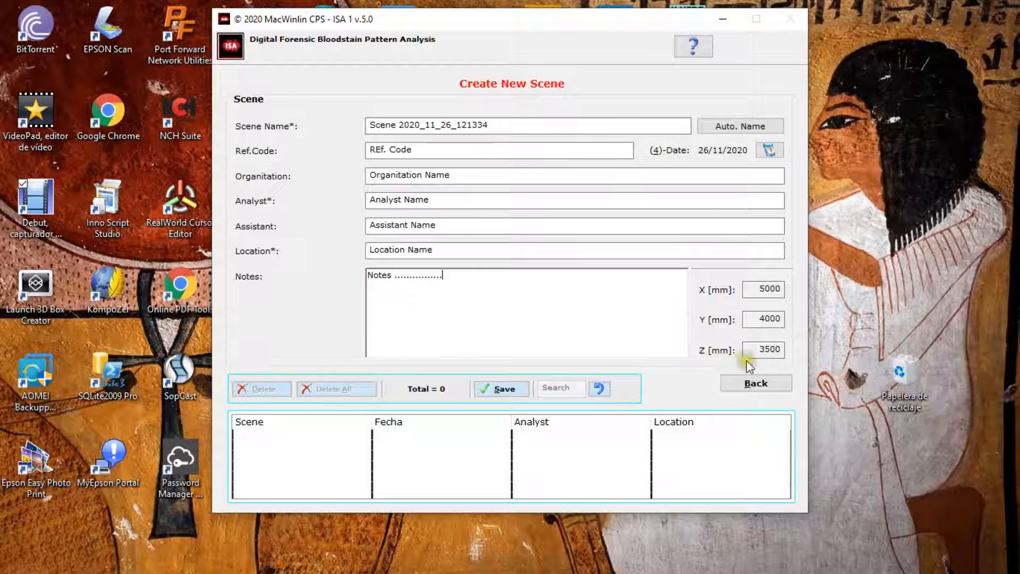
{"action": "left_click", "coordinate": [503, 389]}
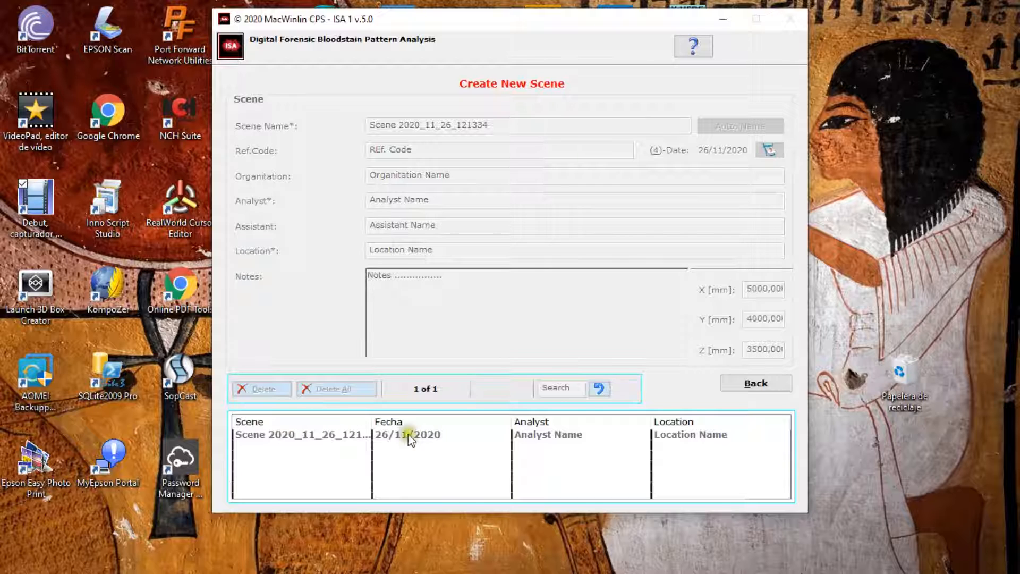
{"action": "left_click", "coordinate": [743, 385]}
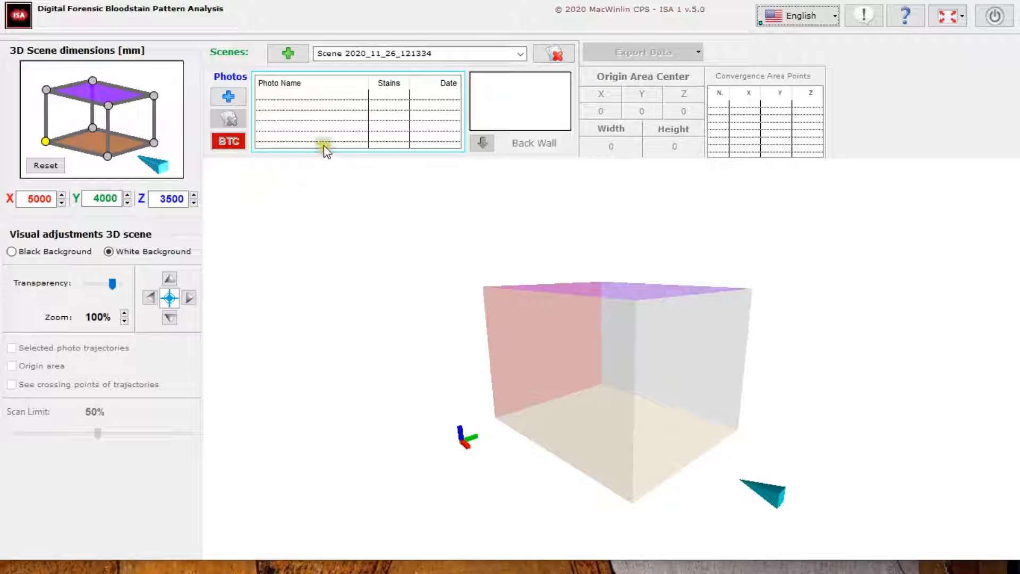
Set the 3D scene dimensions to X 4760, Y 4080 and Z 3100 mm
{"action": "left_click_drag", "start_coordinate": [455, 333], "coordinate": [517, 287]}
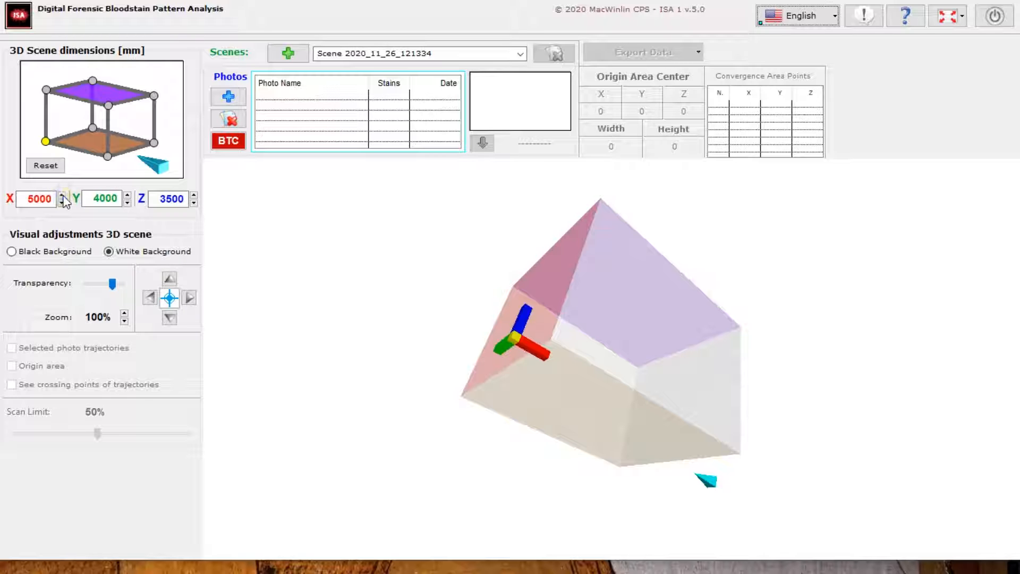
{"action": "left_click_drag", "start_coordinate": [489, 340], "coordinate": [470, 365]}
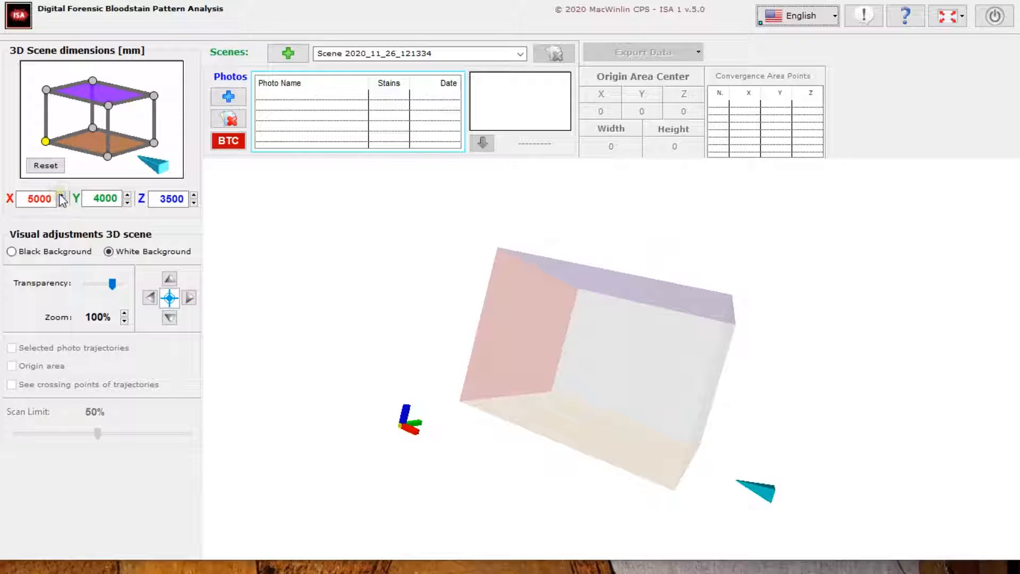
{"action": "left_click_drag", "start_coordinate": [62, 195], "coordinate": [62, 202]}
{"action": "left_click_drag", "start_coordinate": [478, 335], "coordinate": [526, 351]}
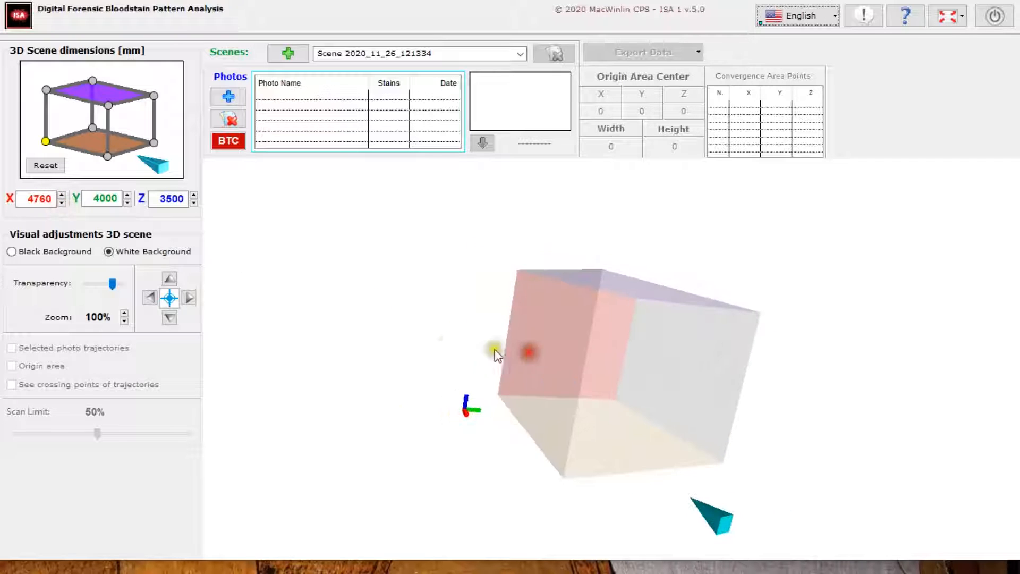
{"action": "left_click", "coordinate": [128, 195]}
{"action": "left_click_drag", "start_coordinate": [129, 195], "coordinate": [128, 203]}
{"action": "left_click", "coordinate": [194, 198]}
{"action": "left_click_drag", "start_coordinate": [193, 194], "coordinate": [191, 204]}
Restore the 3D scene to its default measures
{"action": "left_click", "coordinate": [45, 165]}
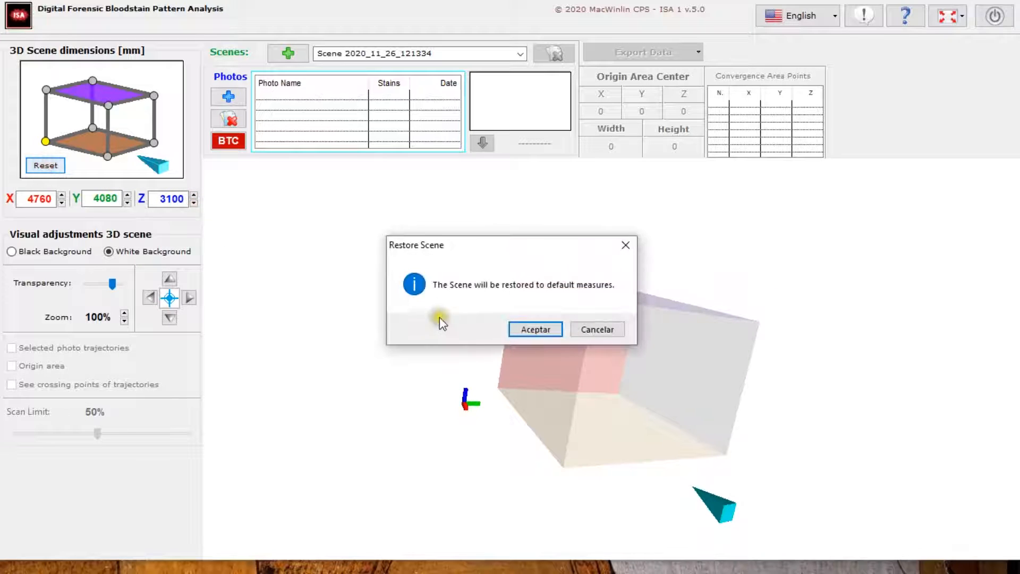
{"action": "left_click", "coordinate": [523, 328]}
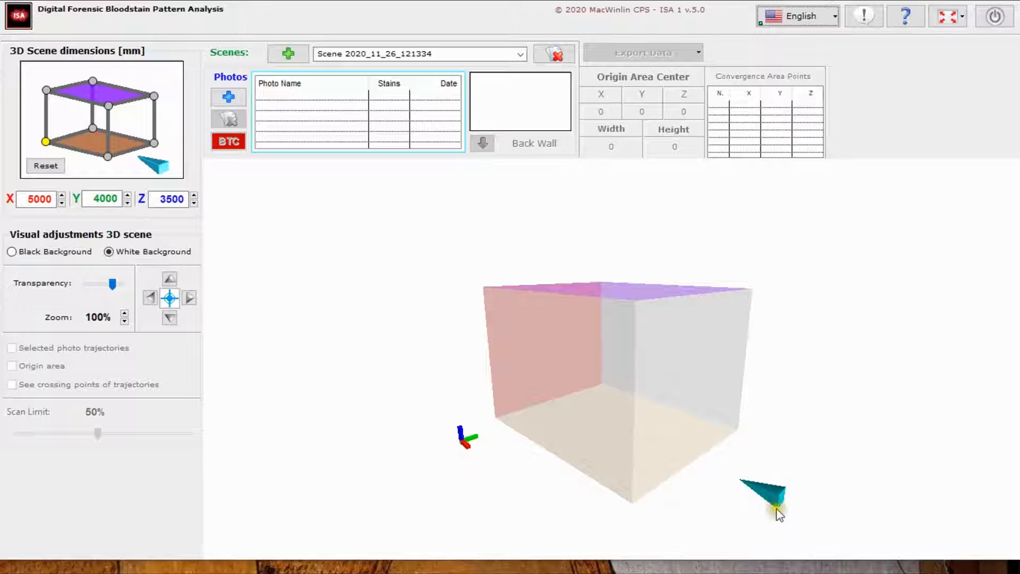
Open the existing scene's record for editing, save it with the same details and return to the 3D view
{"action": "left_click_drag", "start_coordinate": [778, 514], "coordinate": [642, 433]}
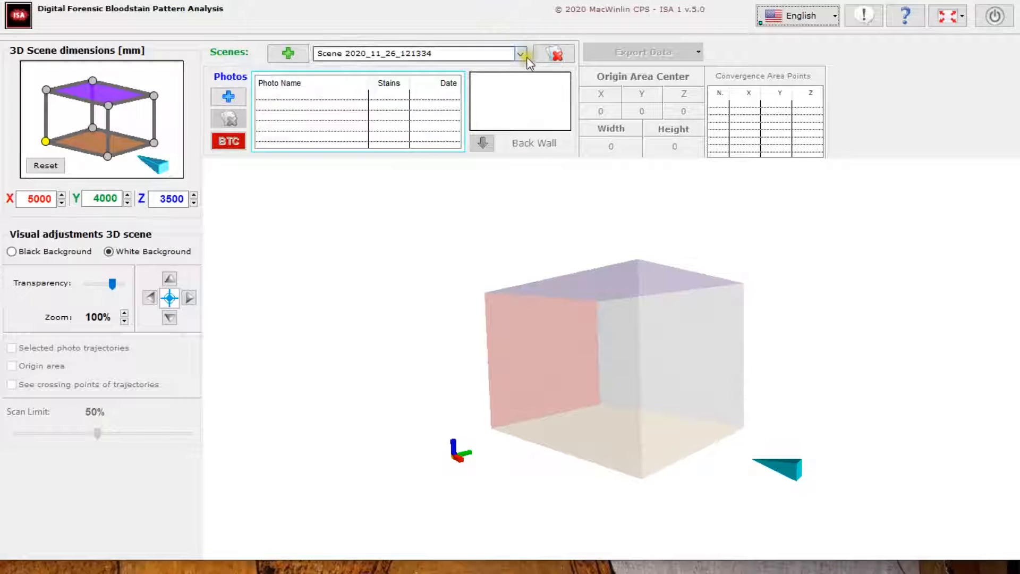
{"action": "left_click", "coordinate": [566, 54]}
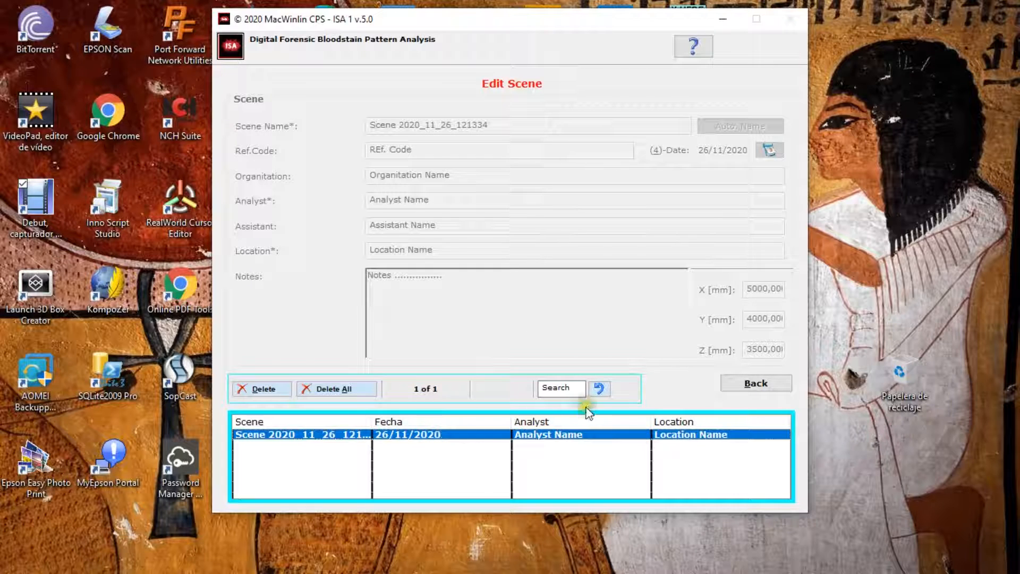
{"action": "double_click", "coordinate": [478, 434]}
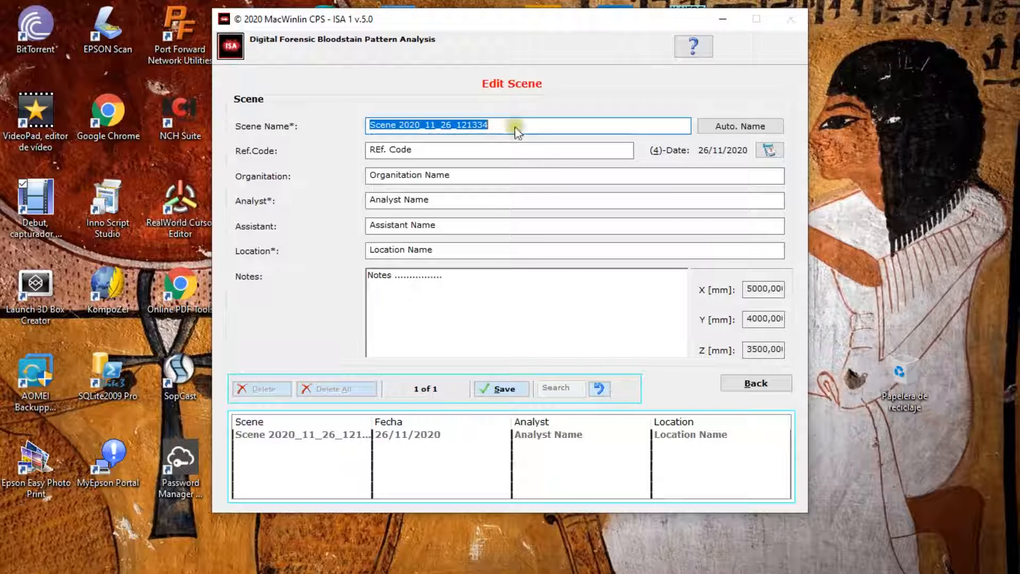
{"action": "left_click", "coordinate": [502, 391]}
{"action": "left_click", "coordinate": [757, 383]}
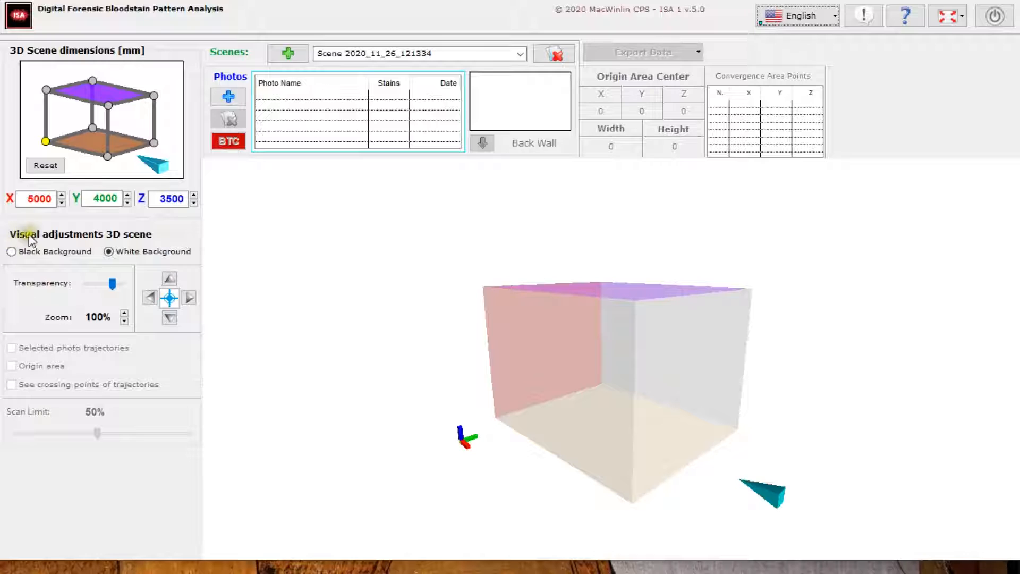
Preview the 3D scene on a black background, return to white and slightly adjust the scene's transparency
{"action": "left_click", "coordinate": [115, 254]}
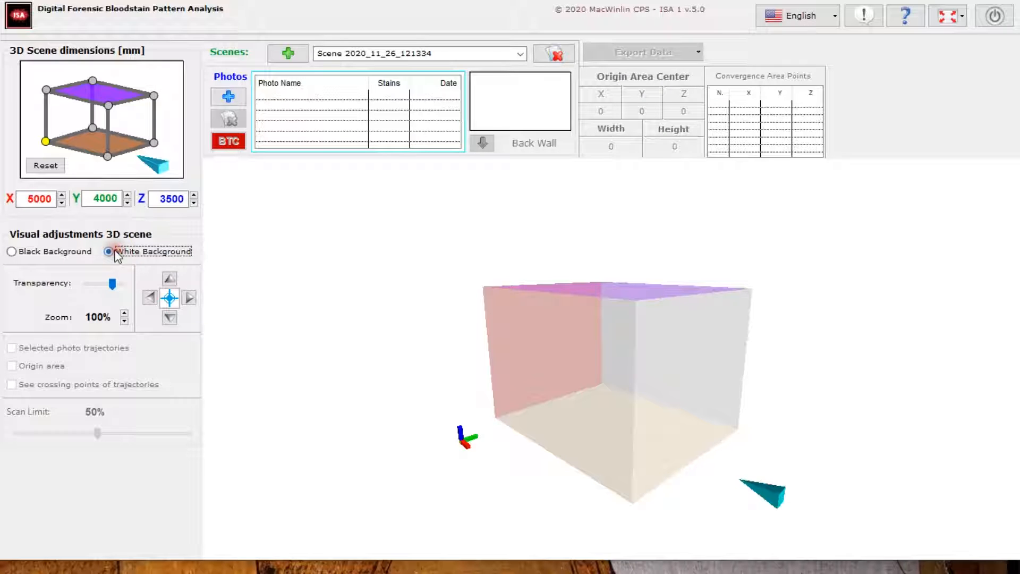
{"action": "left_click", "coordinate": [21, 253]}
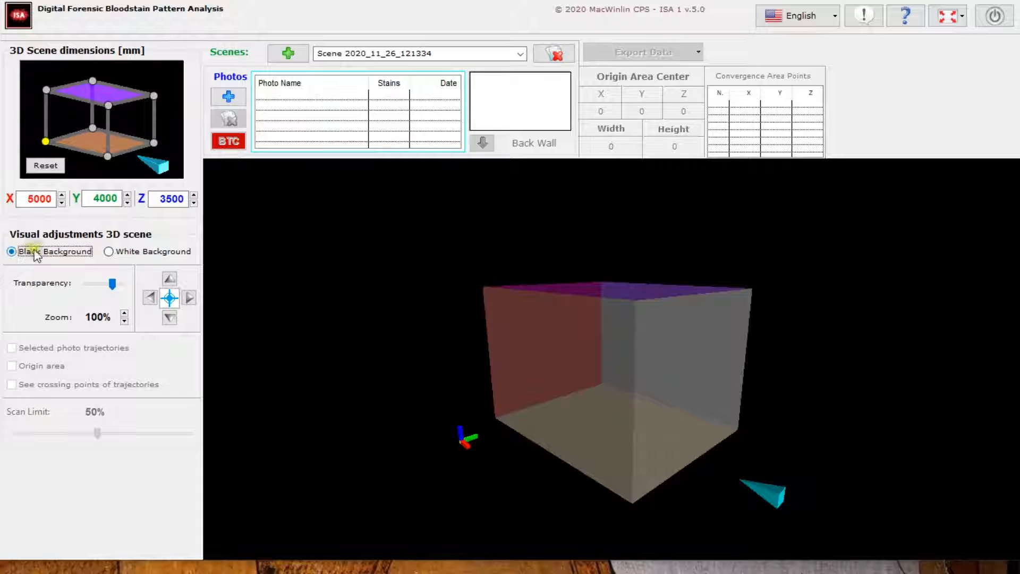
{"action": "left_click", "coordinate": [110, 252]}
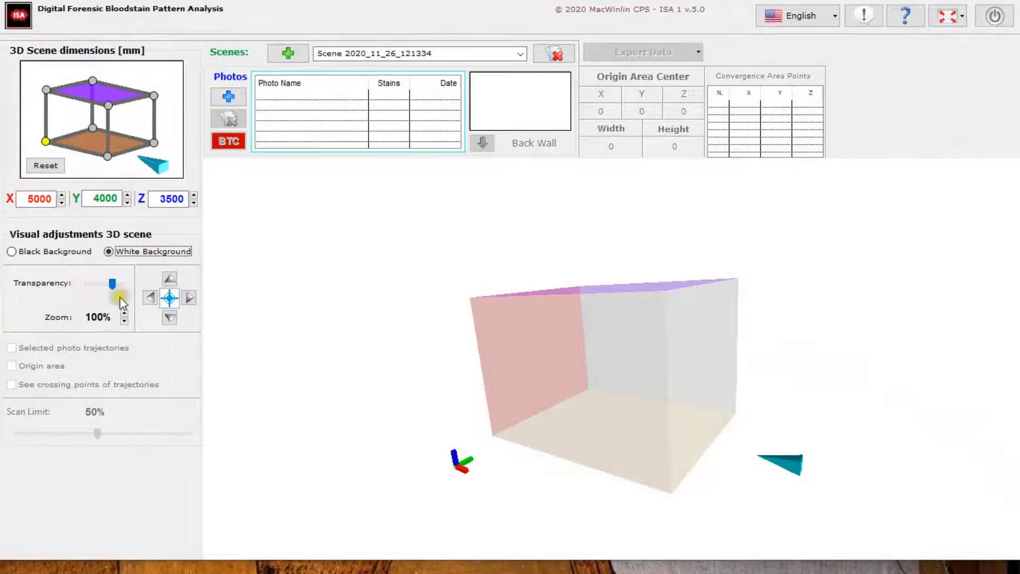
{"action": "mouse_move", "coordinate": [109, 284]}
{"action": "left_mouse_down"}
{"action": "mouse_move", "coordinate": [84, 293]}
{"action": "mouse_move", "coordinate": [124, 289]}
{"action": "mouse_move", "coordinate": [106, 284]}
{"action": "left_mouse_up"}
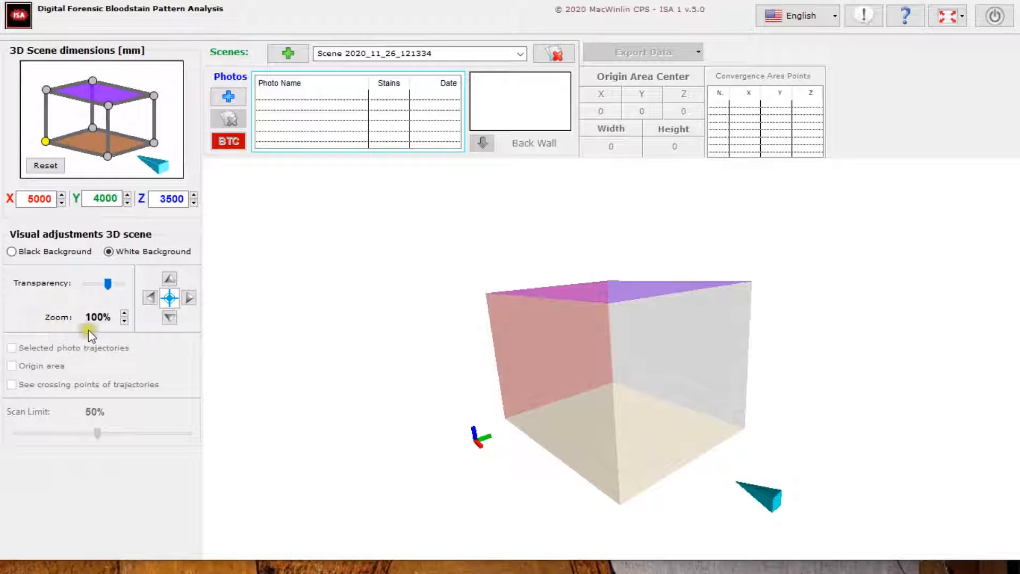
Zoom the 3D scene out to 70.0%
{"action": "left_click", "coordinate": [124, 313]}
{"action": "left_click", "coordinate": [124, 320]}
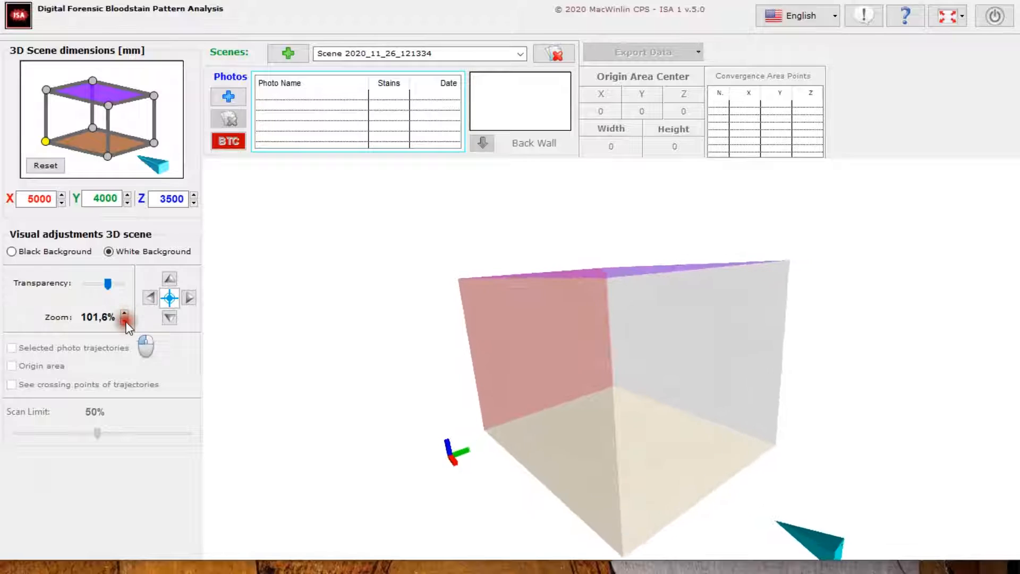
{"action": "left_click", "coordinate": [125, 320]}
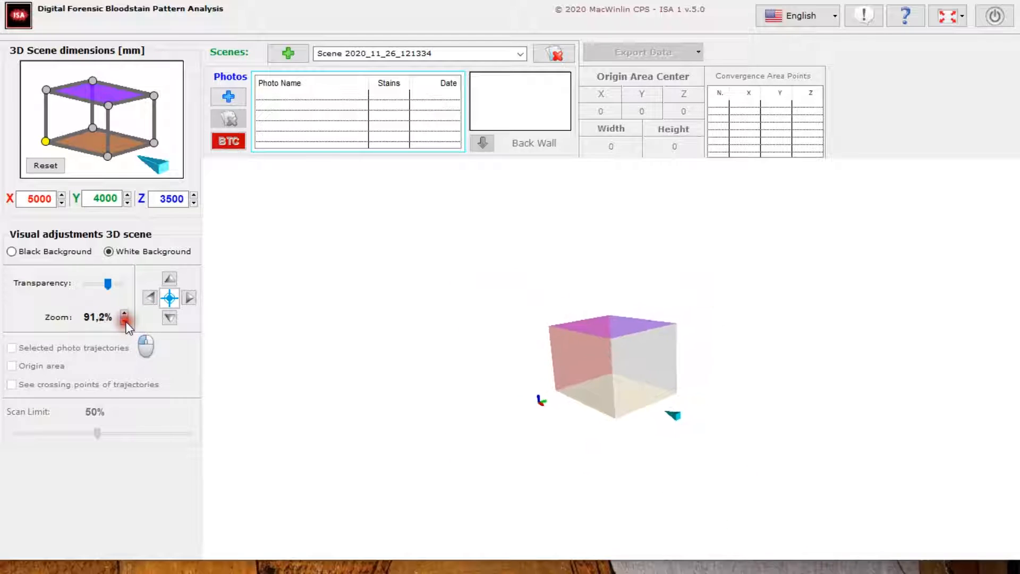
{"action": "left_click", "coordinate": [124, 320]}
{"action": "left_click", "coordinate": [124, 320]}
{"action": "left_click", "coordinate": [124, 320]}
{"action": "left_click", "coordinate": [124, 320]}
{"action": "left_click", "coordinate": [125, 320]}
{"action": "left_click", "coordinate": [124, 320]}
{"action": "left_click", "coordinate": [125, 319]}
{"action": "left_click", "coordinate": [125, 320]}
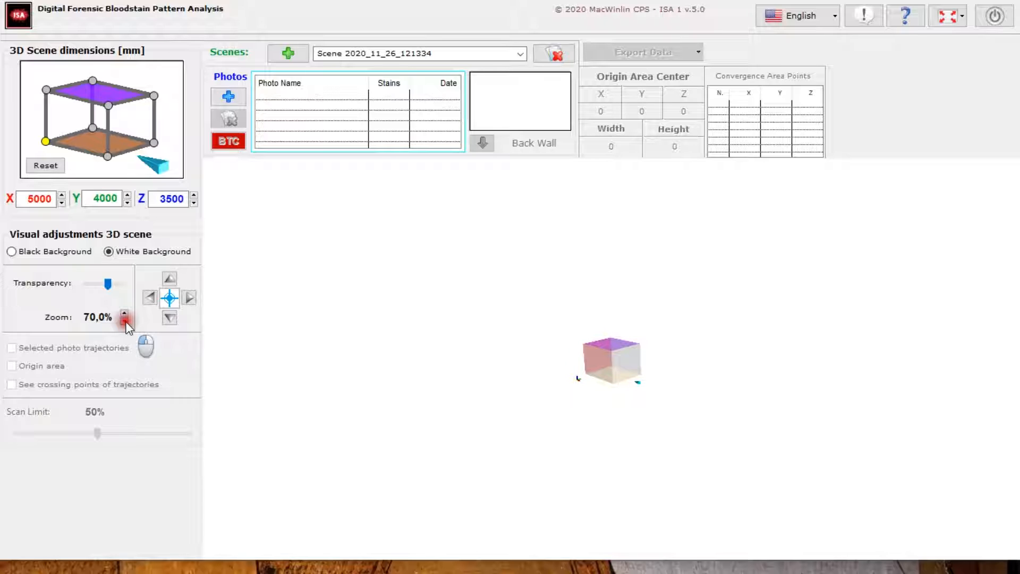
Bring the 3D scene's zoom back to 100.0%
{"action": "left_click", "coordinate": [123, 314]}
{"action": "left_click", "coordinate": [123, 313]}
{"action": "left_click", "coordinate": [124, 313]}
{"action": "left_click", "coordinate": [123, 313]}
{"action": "left_click_drag", "start_coordinate": [401, 312], "coordinate": [374, 307]}
{"action": "left_click", "coordinate": [126, 314]}
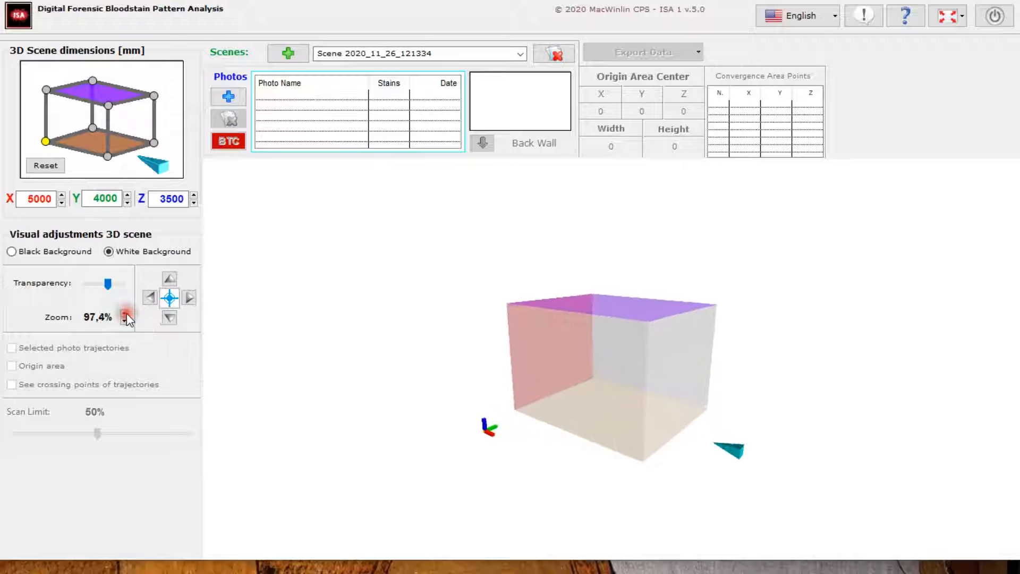
{"action": "left_click", "coordinate": [126, 314]}
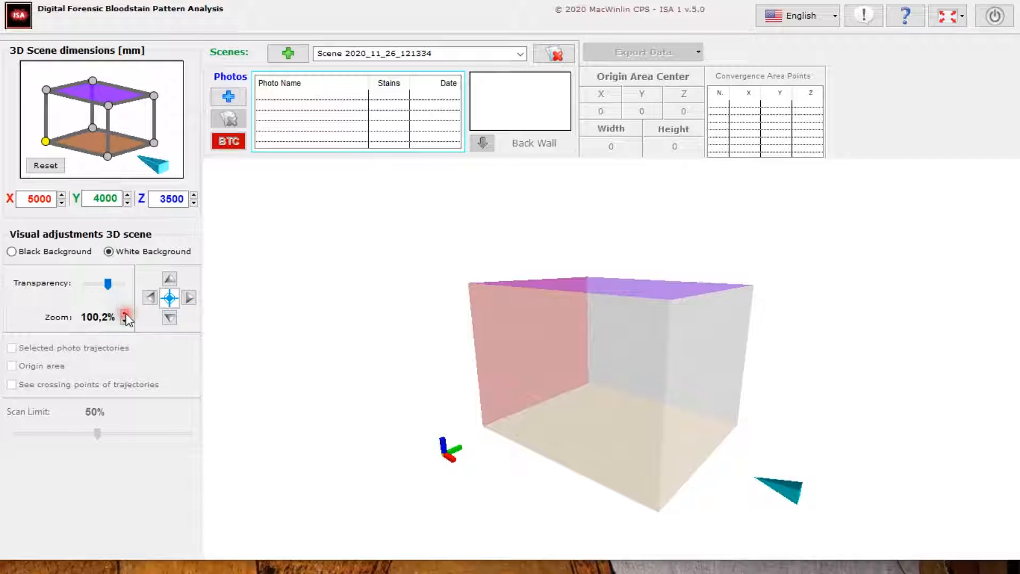
{"action": "left_click", "coordinate": [127, 321]}
{"action": "left_click", "coordinate": [125, 314]}
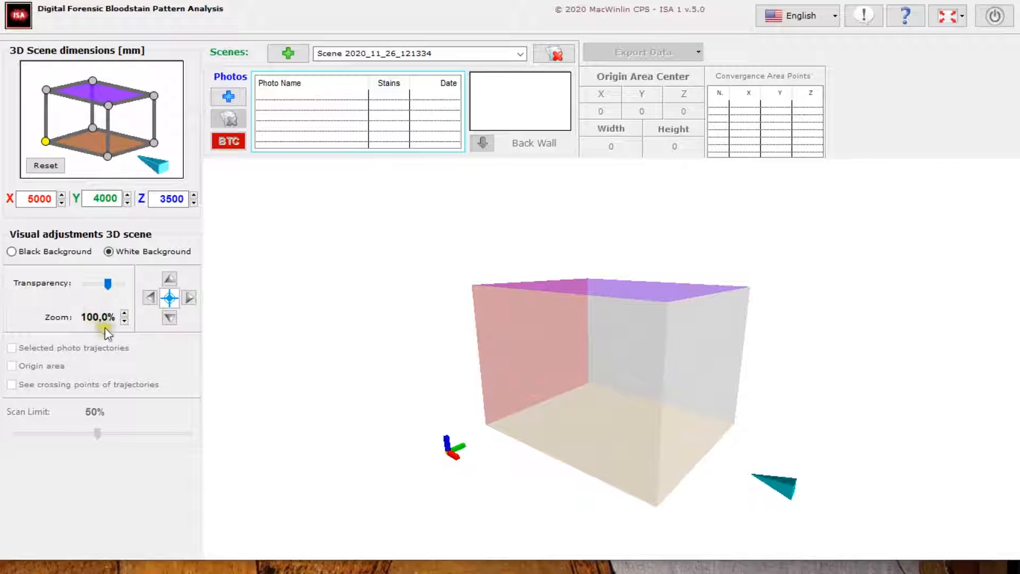
Shift the 3D scene left, right, up and down in the view, and recenter it
{"action": "left_click_drag", "start_coordinate": [455, 364], "coordinate": [452, 365]}
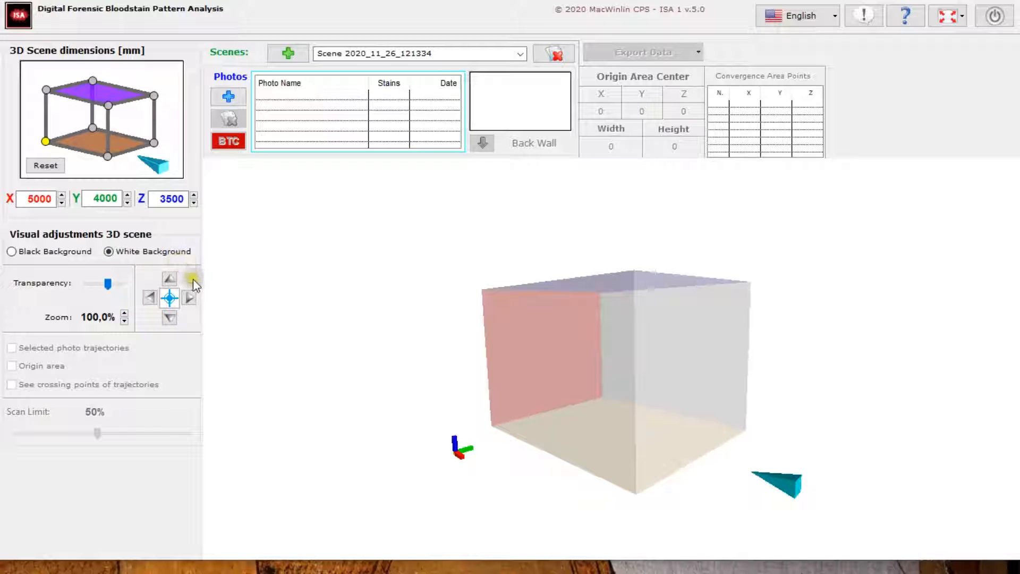
{"action": "left_click", "coordinate": [149, 298]}
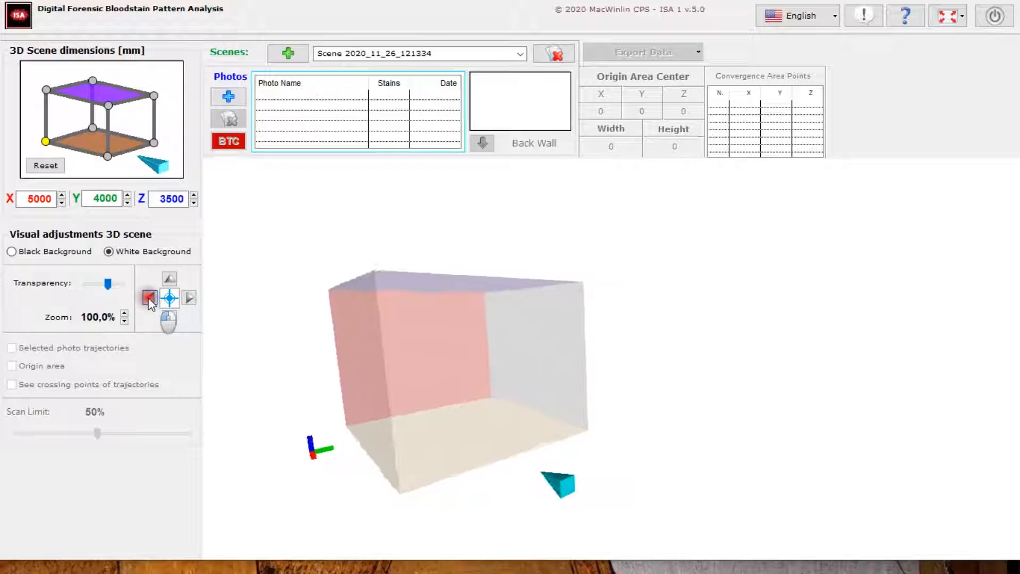
{"action": "left_click", "coordinate": [188, 298]}
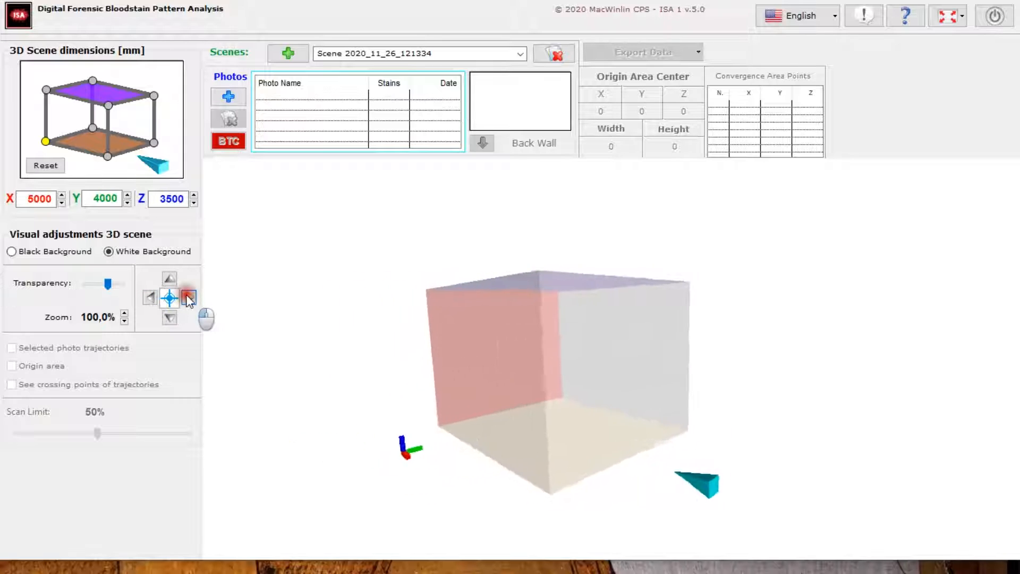
{"action": "left_click", "coordinate": [170, 278]}
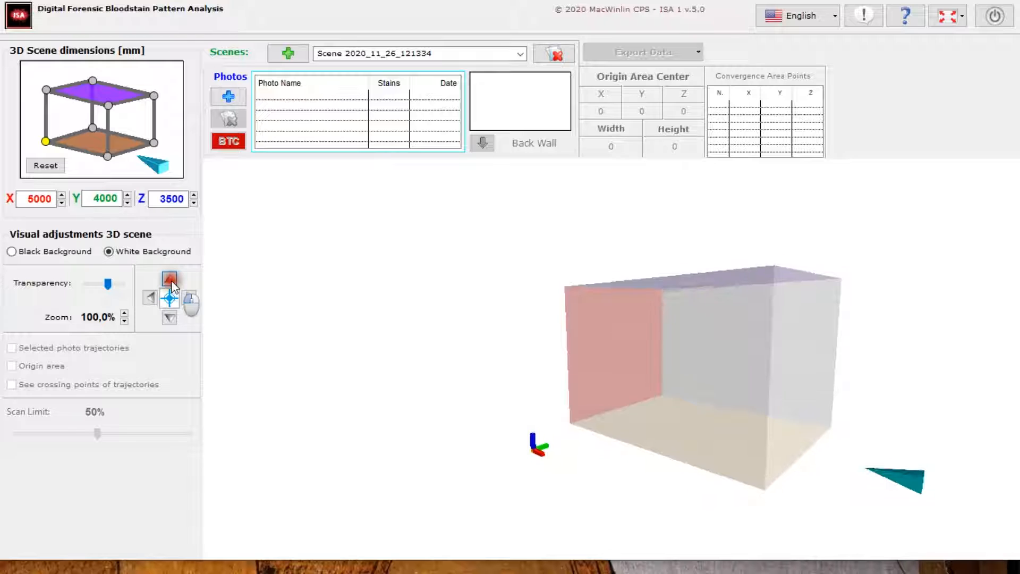
{"action": "left_click", "coordinate": [170, 317]}
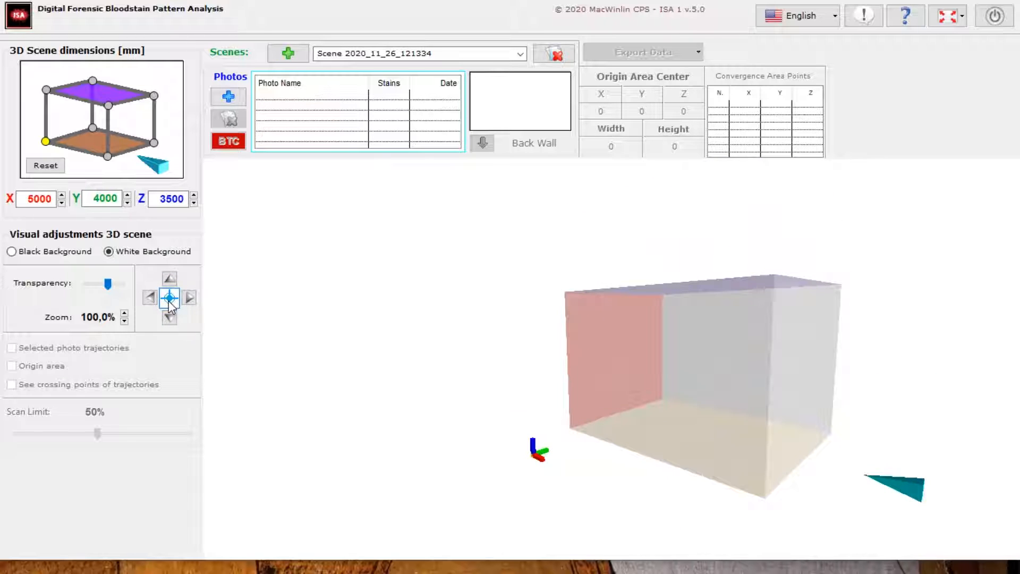
{"action": "left_click", "coordinate": [169, 298]}
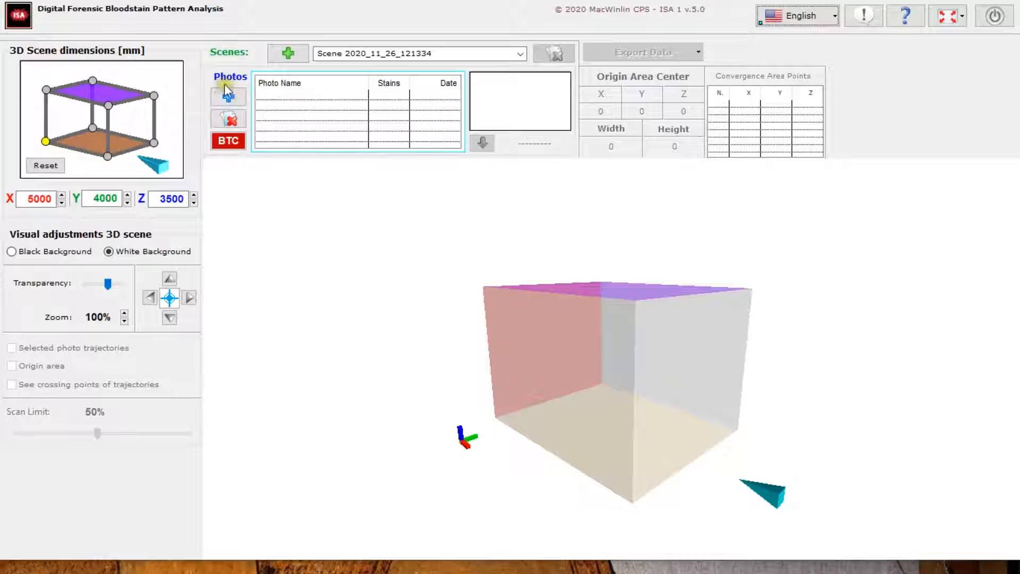
Create a new photo record for the scene and load 20060316105621234.jpeg from the Imagenes ISA folder into it
{"action": "left_click", "coordinate": [232, 105]}
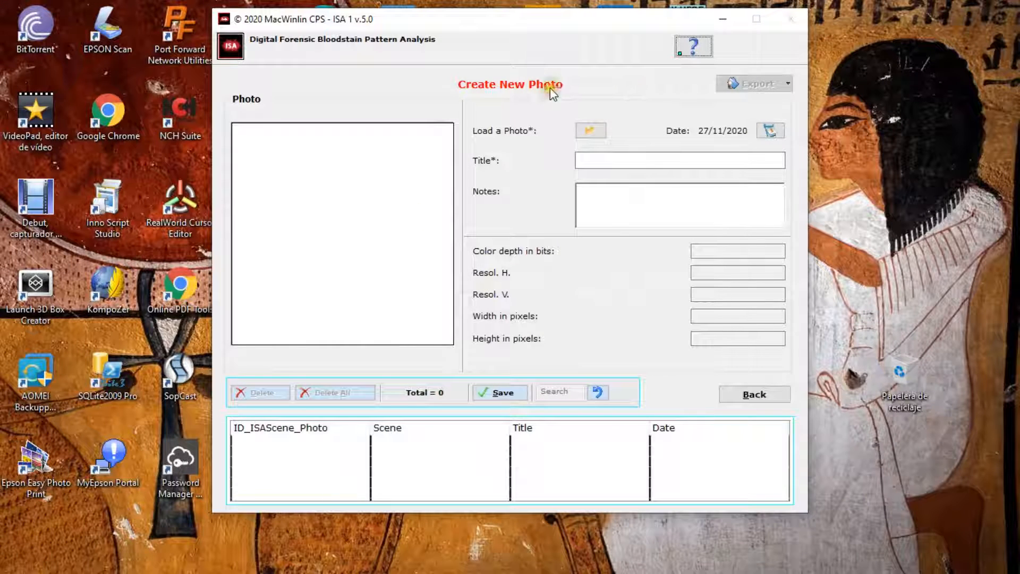
{"action": "left_click", "coordinate": [596, 134]}
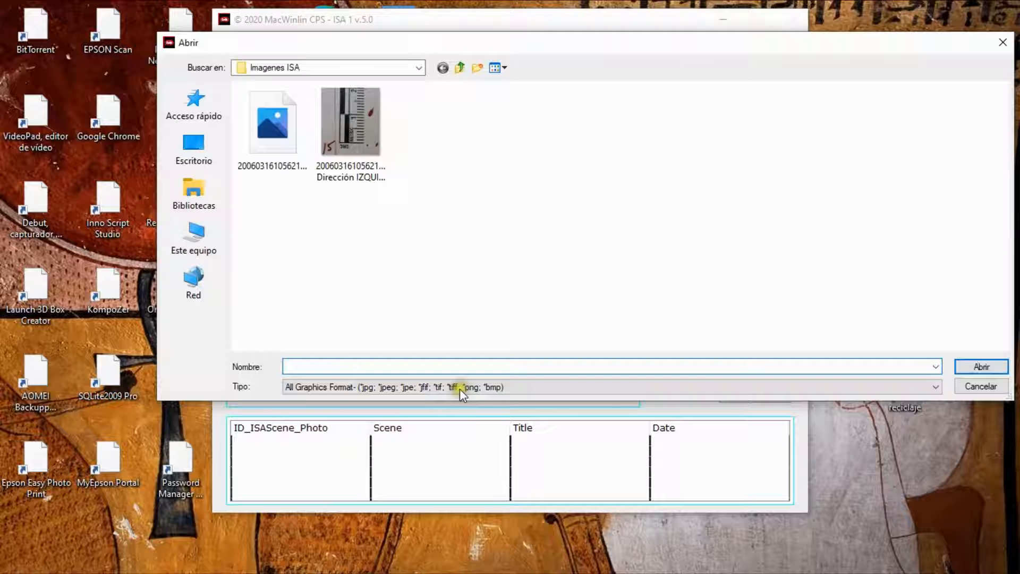
{"action": "left_click", "coordinate": [934, 386]}
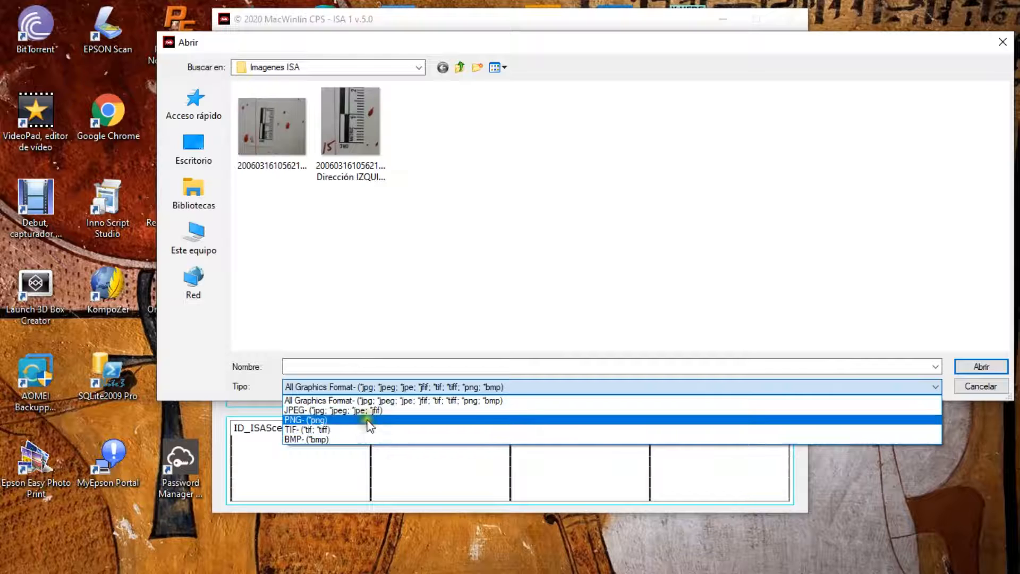
{"action": "left_click", "coordinate": [273, 134]}
{"action": "double_click", "coordinate": [273, 134]}
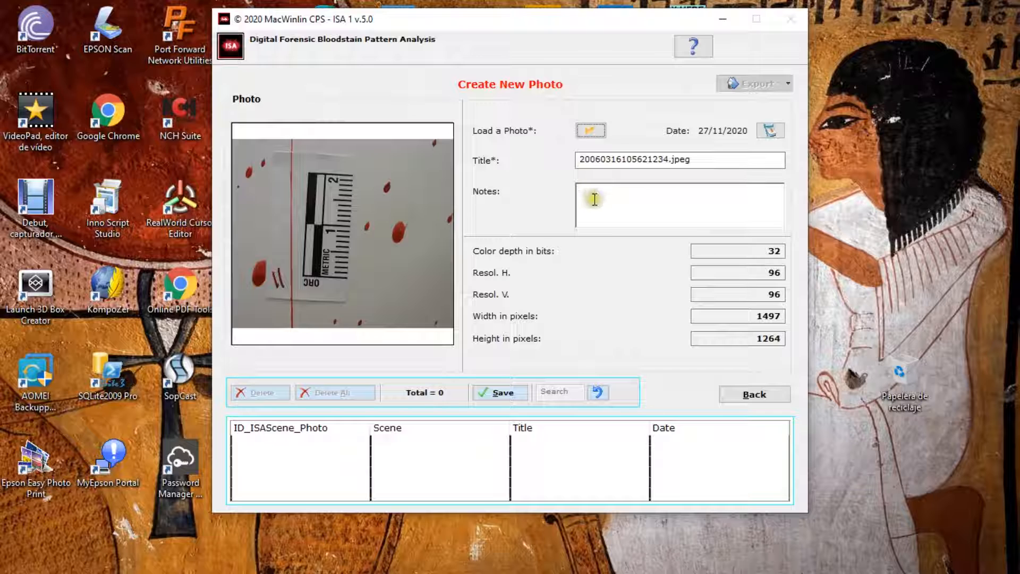
Save the new photo record with its file name as the title and return to the 3D scene
{"action": "left_click", "coordinate": [703, 158]}
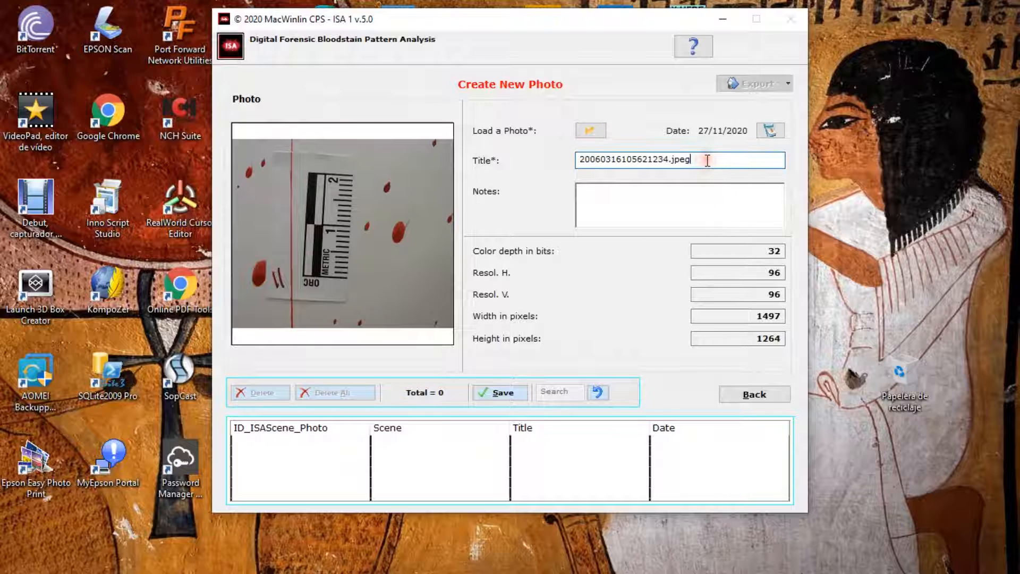
{"action": "left_click", "coordinate": [508, 394]}
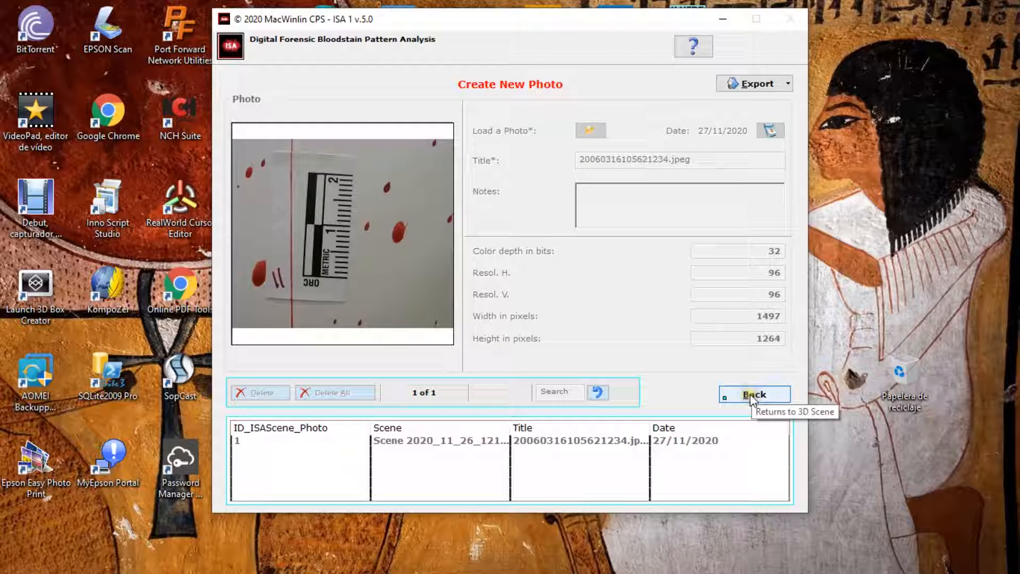
{"action": "left_click", "coordinate": [777, 399]}
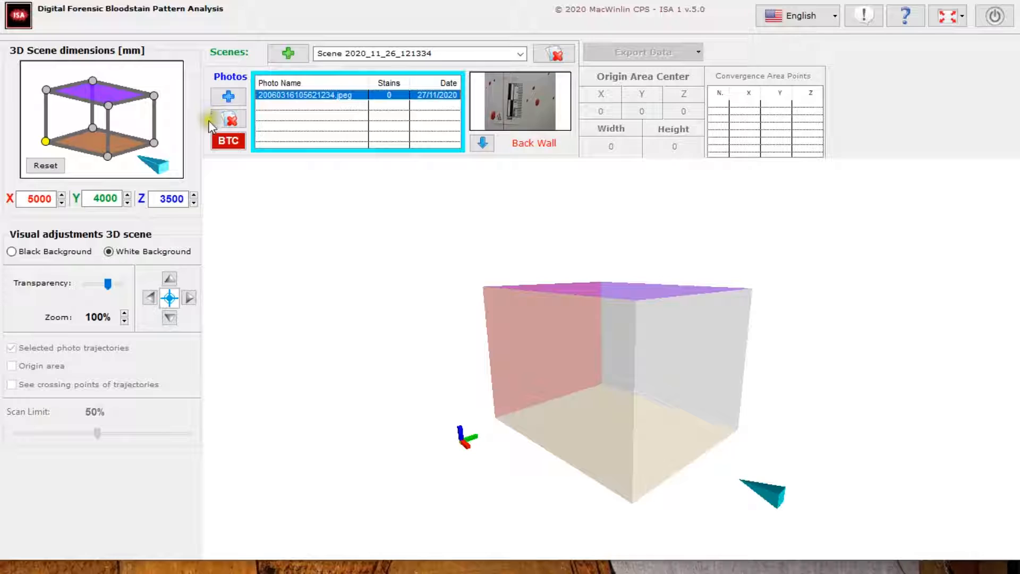
{"action": "left_click", "coordinate": [236, 123]}
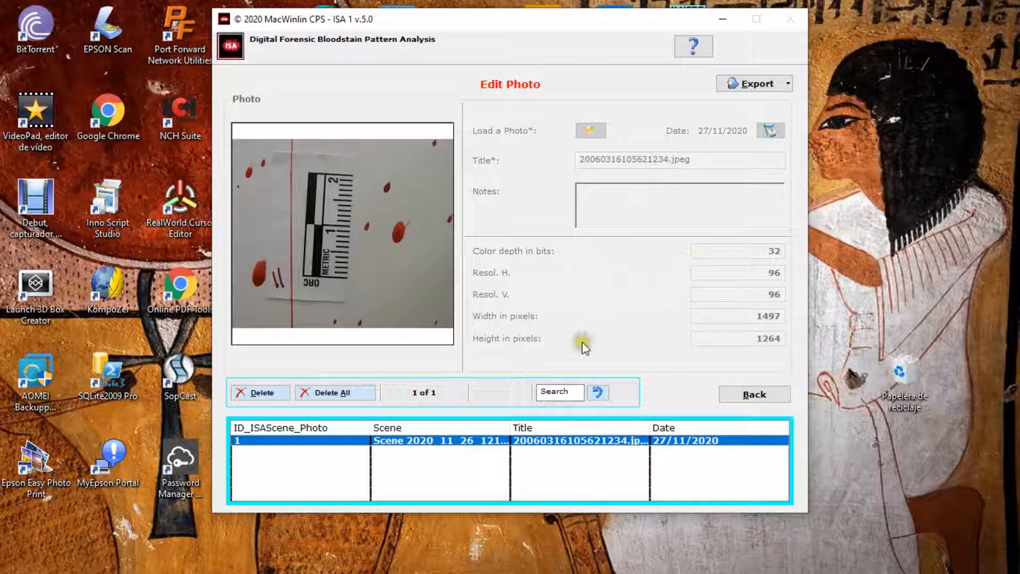
{"action": "left_click", "coordinate": [409, 443]}
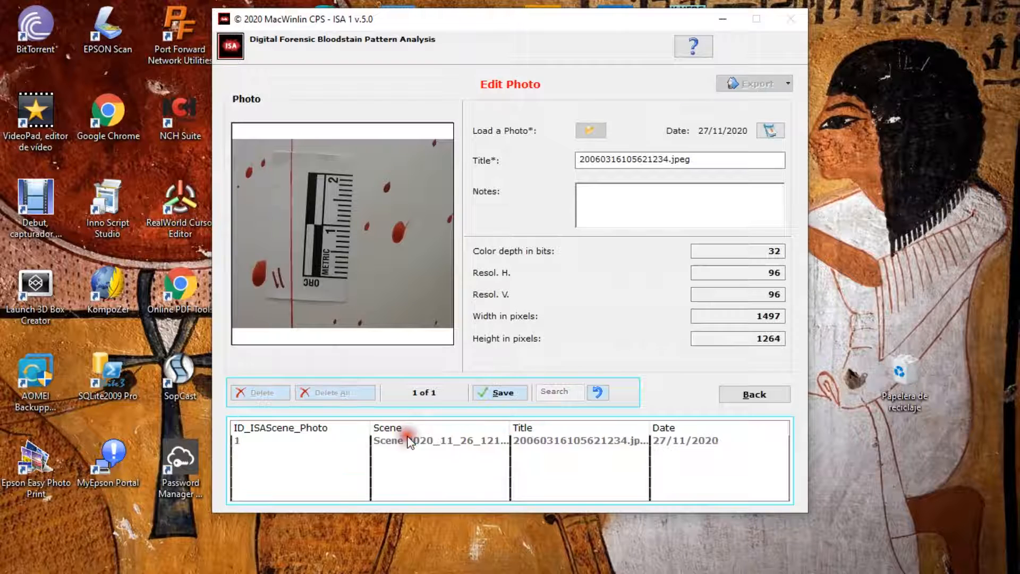
{"action": "left_click", "coordinate": [701, 160]}
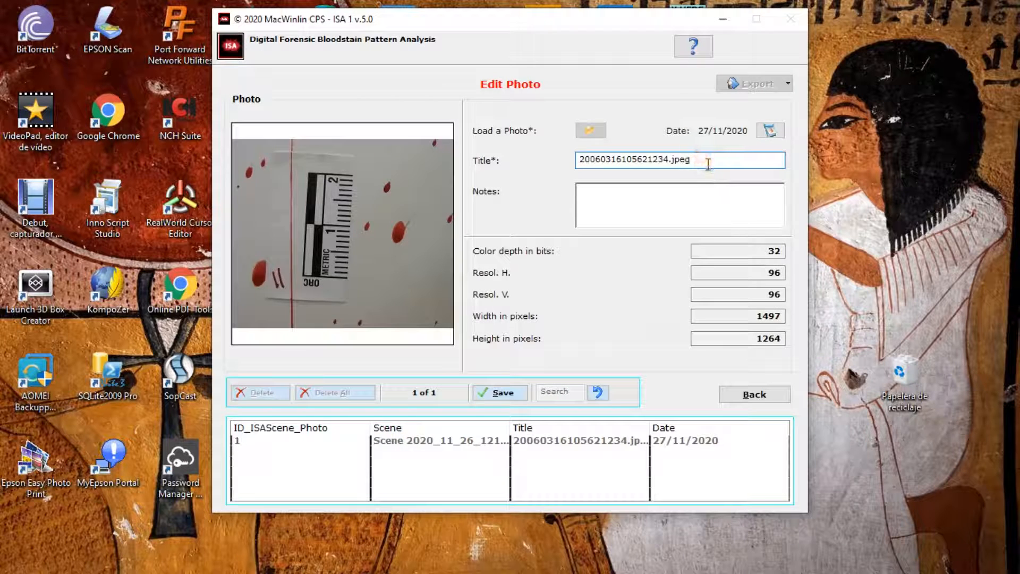
{"action": "left_click", "coordinate": [504, 392]}
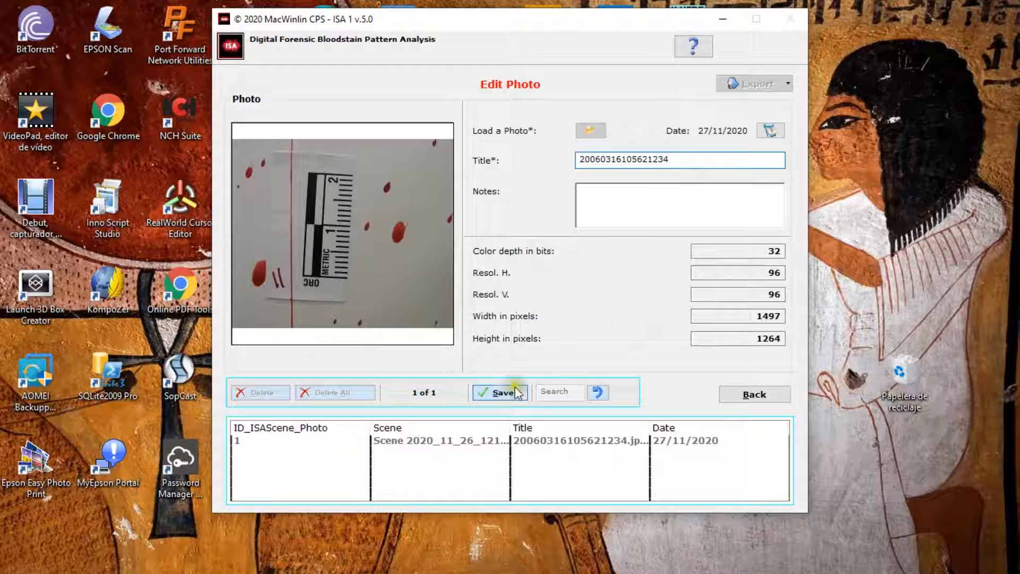
{"action": "left_click", "coordinate": [757, 394]}
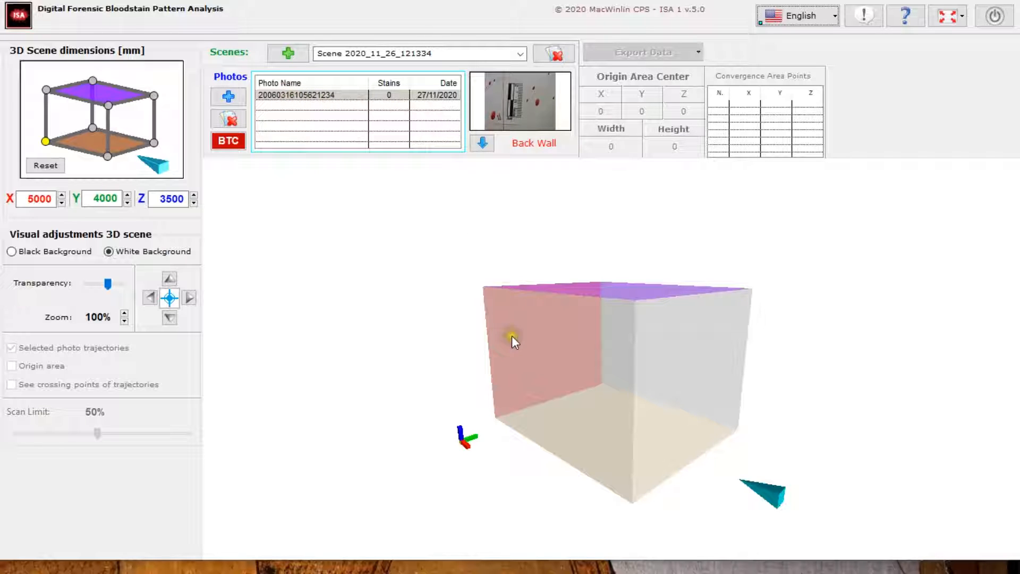
Switch the photo's assigned surface to the Left Wall and on to the Front Wall, checking each in the 3D scene
{"action": "left_click_drag", "start_coordinate": [516, 311], "coordinate": [505, 216]}
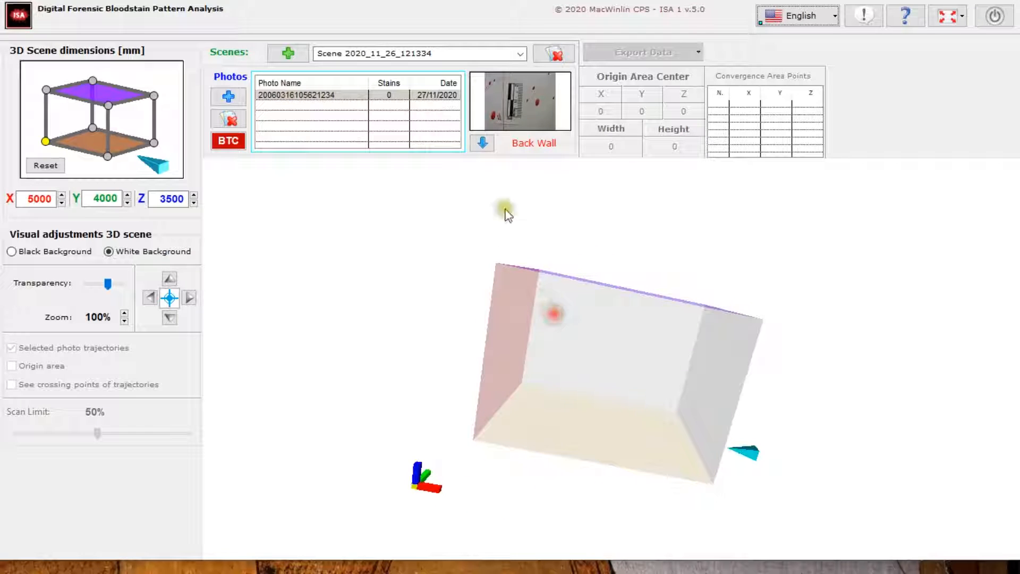
{"action": "left_click", "coordinate": [482, 144]}
{"action": "left_click", "coordinate": [592, 363]}
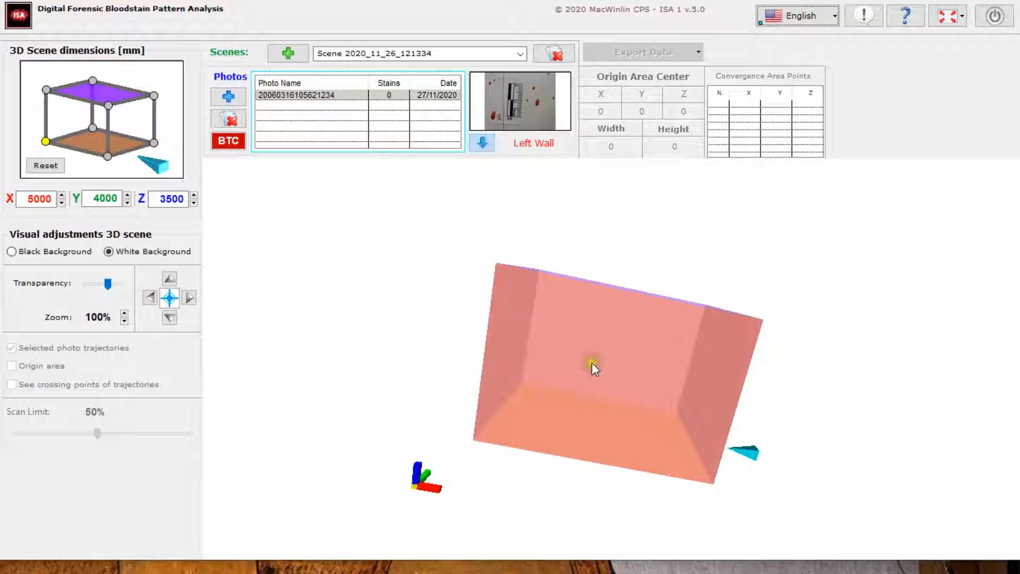
{"action": "left_click", "coordinate": [592, 364]}
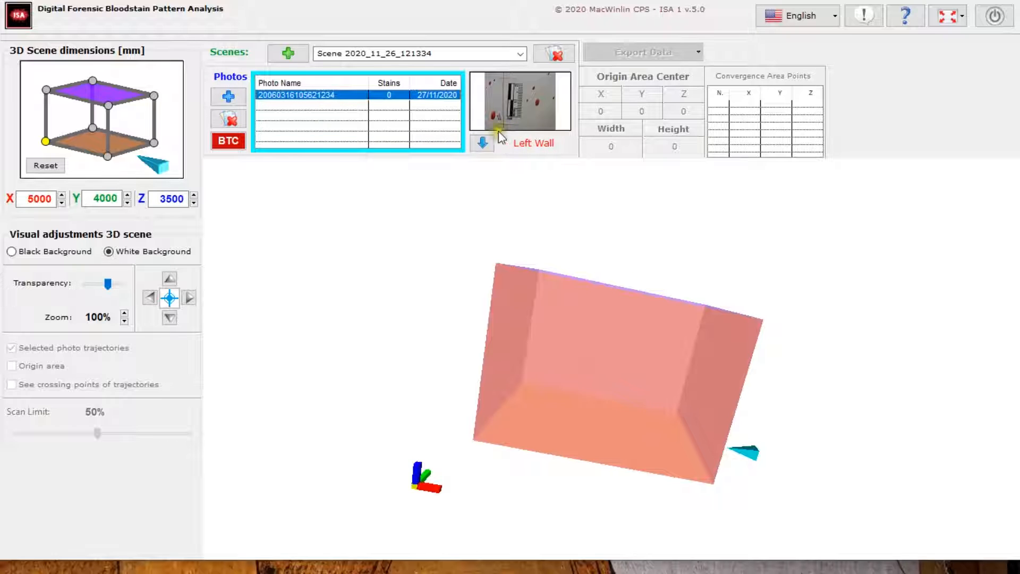
{"action": "left_click_drag", "start_coordinate": [715, 282], "coordinate": [659, 246]}
{"action": "left_click", "coordinate": [483, 143]}
{"action": "left_click", "coordinate": [696, 358]}
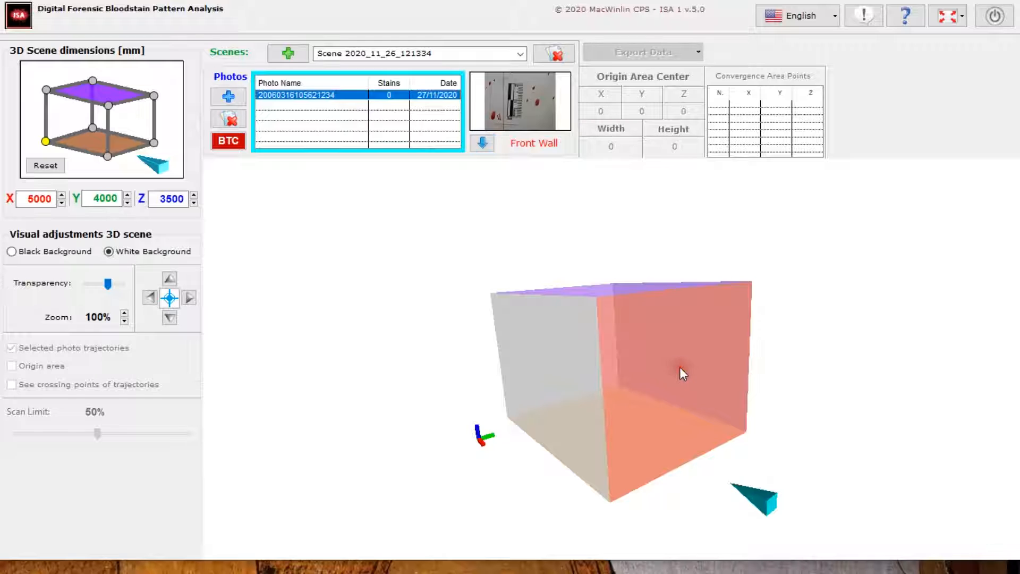
Cycle the photo's assigned surface onward from the Front Wall to the Ceiling
{"action": "left_click_drag", "start_coordinate": [582, 240], "coordinate": [562, 285]}
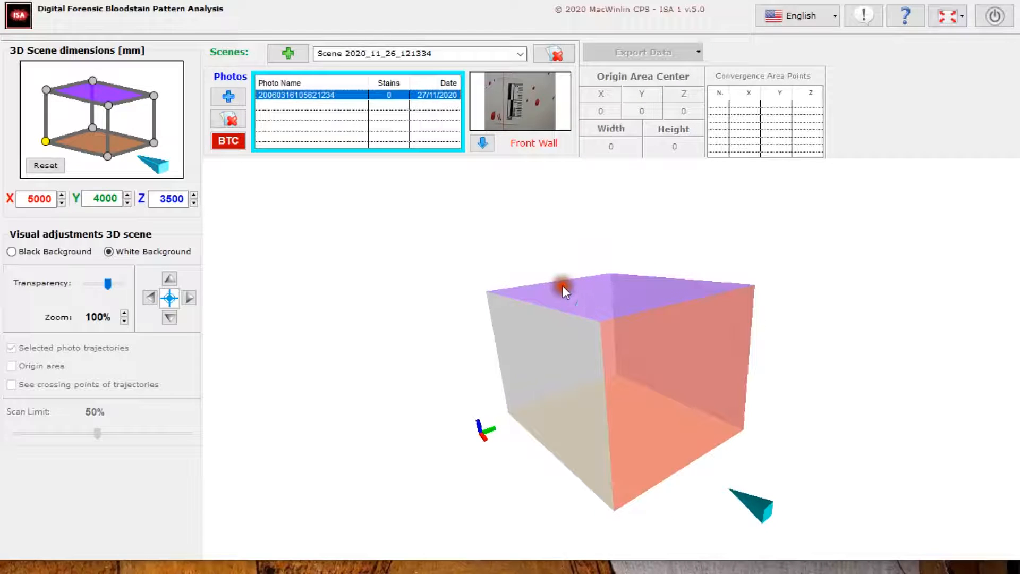
{"action": "left_click", "coordinate": [482, 143]}
{"action": "left_click_drag", "start_coordinate": [831, 335], "coordinate": [662, 336]}
{"action": "left_click_drag", "start_coordinate": [515, 229], "coordinate": [583, 218]}
{"action": "left_click", "coordinate": [482, 143]}
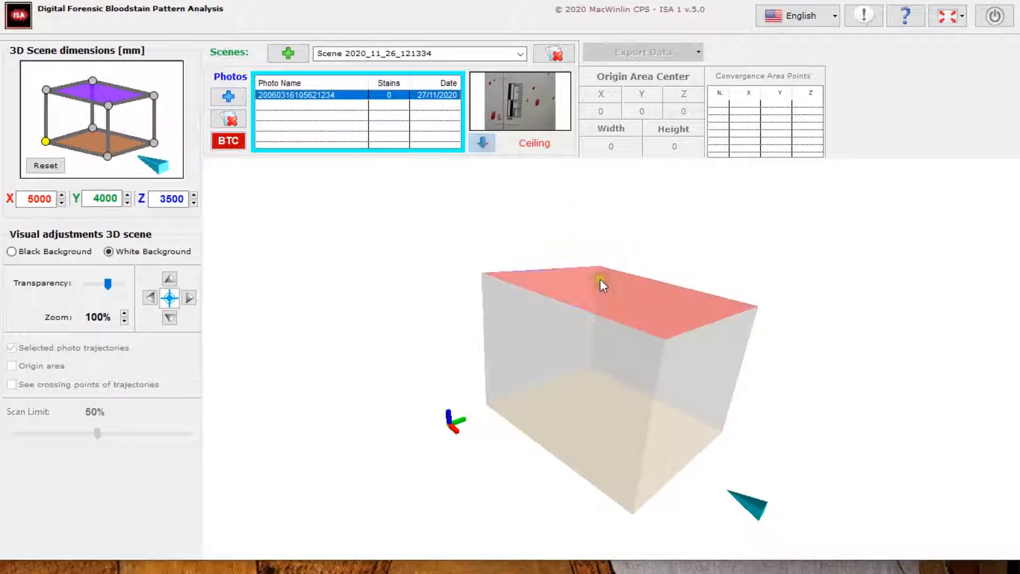
Cycle the photo's assigned surface past the Ceiling until it is the Back Wall again
{"action": "left_click_drag", "start_coordinate": [542, 262], "coordinate": [437, 201]}
{"action": "left_click", "coordinate": [489, 147]}
{"action": "left_click_drag", "start_coordinate": [598, 310], "coordinate": [574, 307]}
{"action": "left_click_drag", "start_coordinate": [497, 245], "coordinate": [558, 224]}
{"action": "left_click", "coordinate": [539, 311]}
{"action": "left_click_drag", "start_coordinate": [590, 363], "coordinate": [529, 395]}
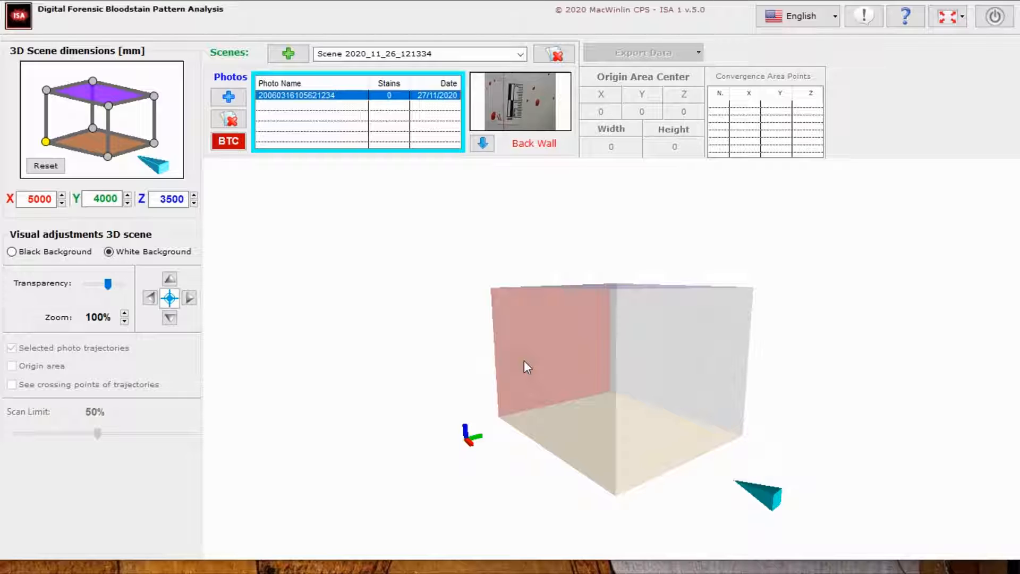
{"action": "left_click", "coordinate": [239, 139]}
{"action": "left_click", "coordinate": [237, 139]}
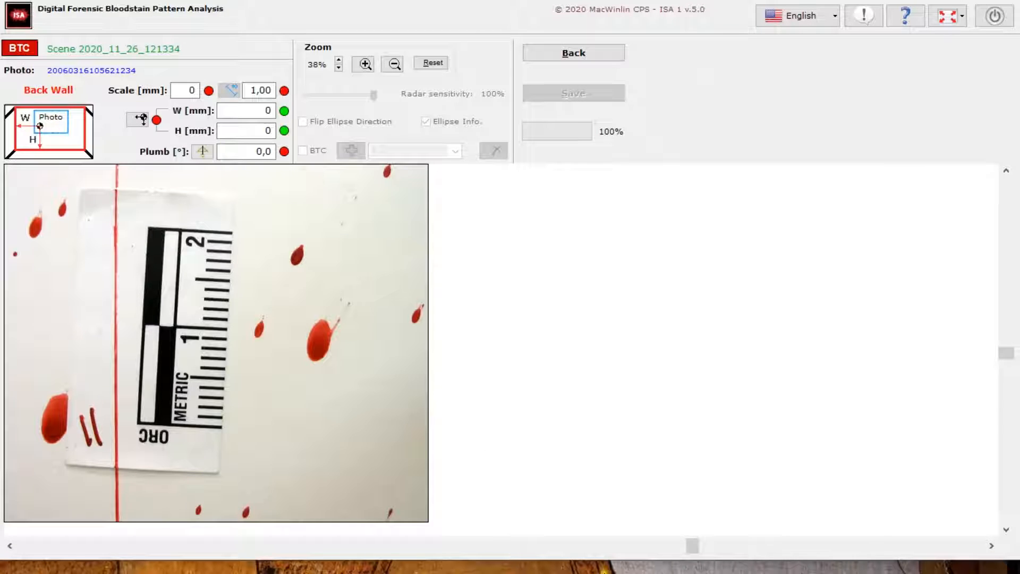
{"action": "left_click_drag", "start_coordinate": [699, 547], "coordinate": [545, 540]}
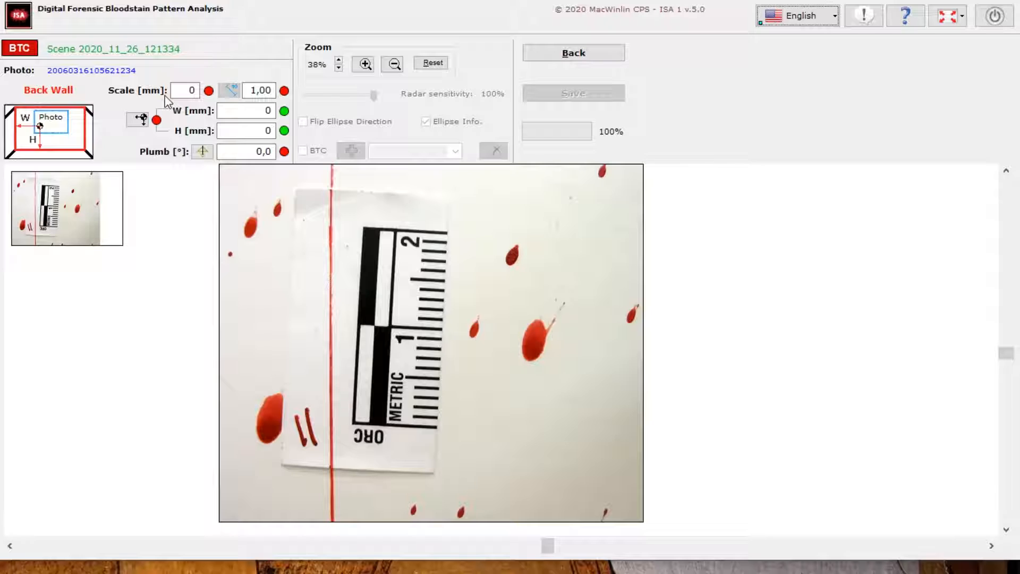
Set the scale to 10 mm and mark that length on the photographed ruler from the 1 mark to its zero end
{"action": "left_click", "coordinate": [182, 91]}
{"action": "double_click", "coordinate": [188, 91]}
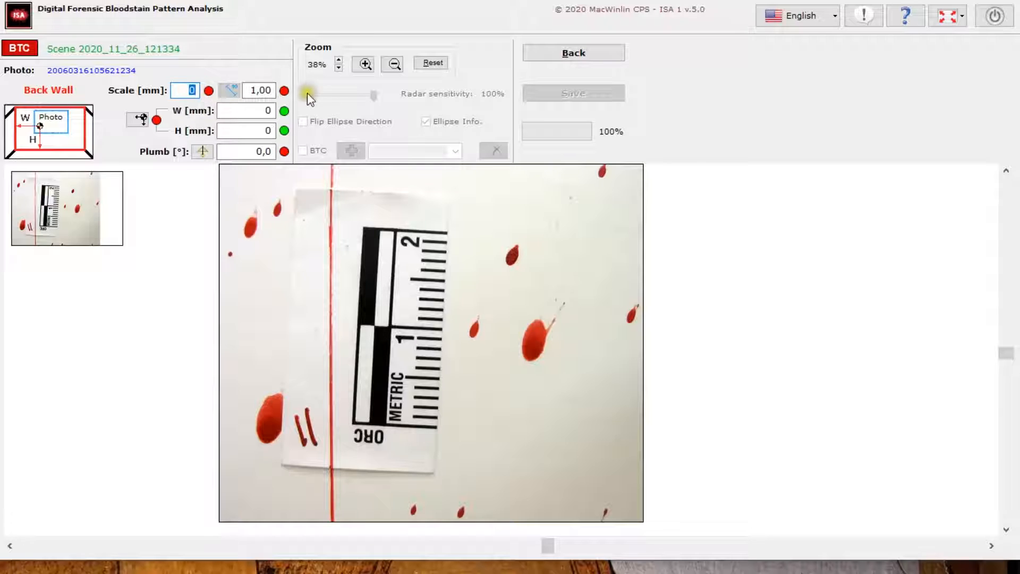
{"action": "left_click", "coordinate": [192, 90]}
{"action": "type", "text": "1"}
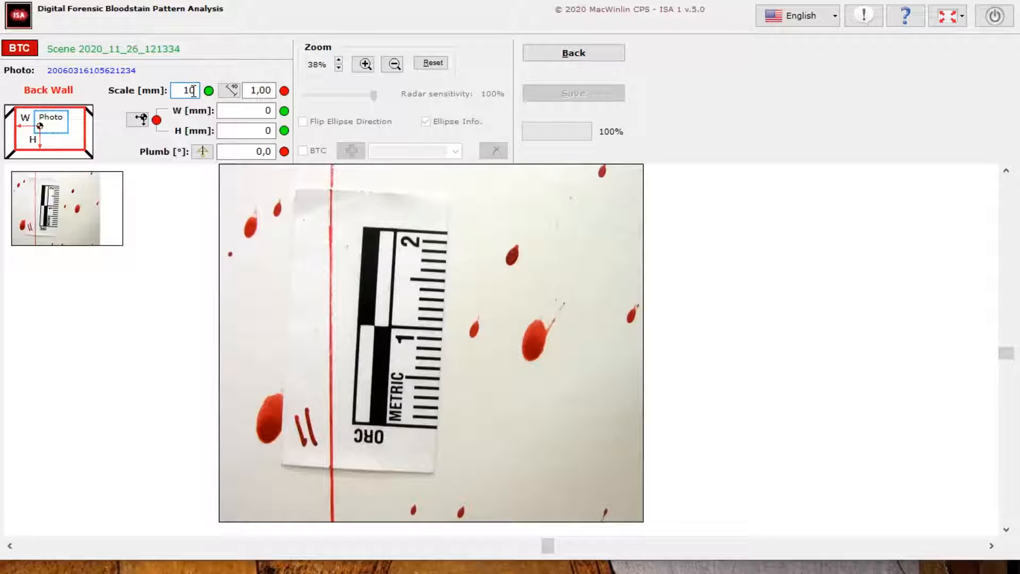
{"action": "left_click", "coordinate": [230, 92]}
{"action": "left_click_drag", "start_coordinate": [425, 328], "coordinate": [419, 425]}
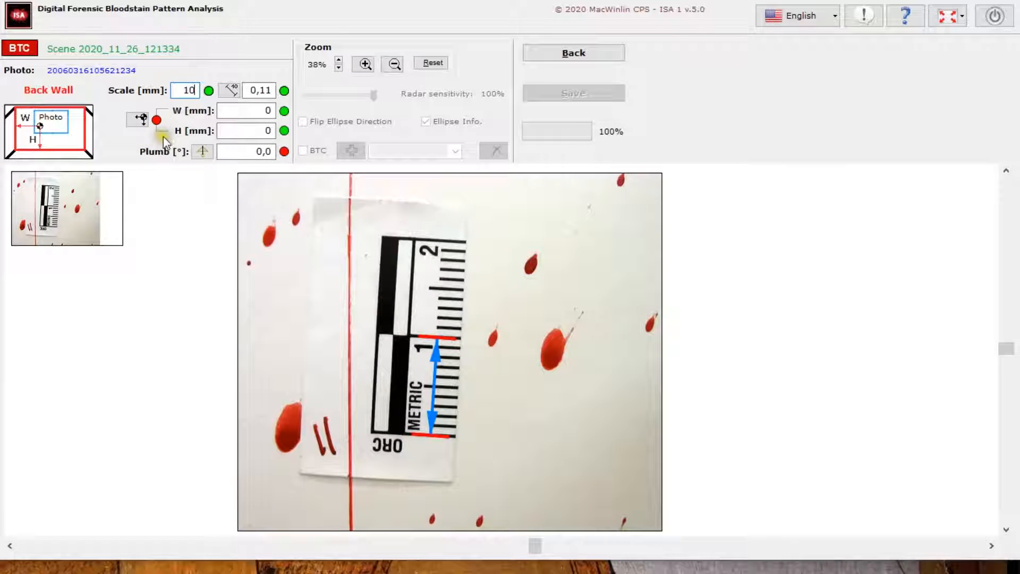
Place the photo's reference point on the tiny round stain near the photo's upper left edge
{"action": "left_click", "coordinate": [361, 65]}
{"action": "left_click", "coordinate": [258, 270]}
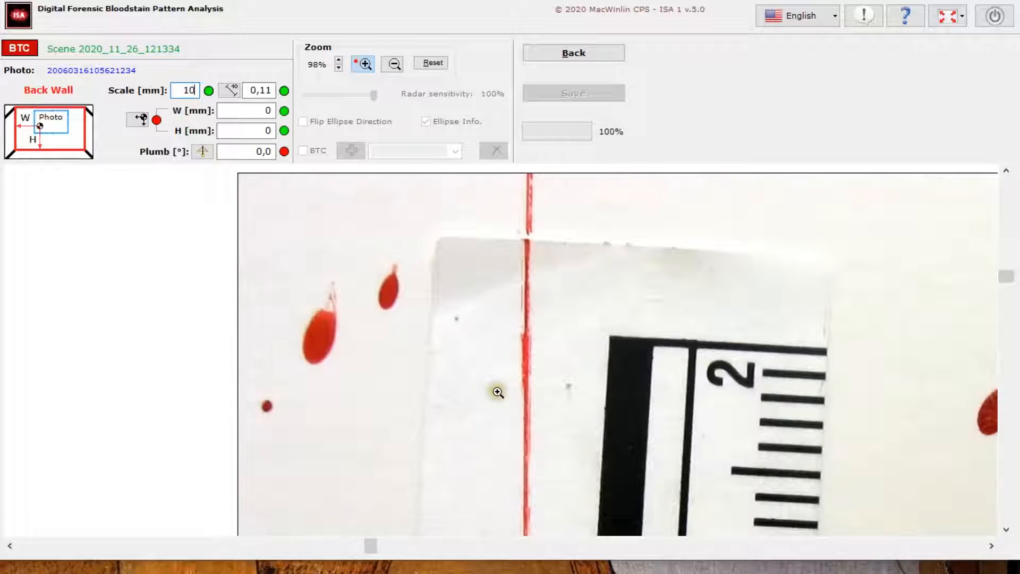
{"action": "left_click", "coordinate": [139, 118]}
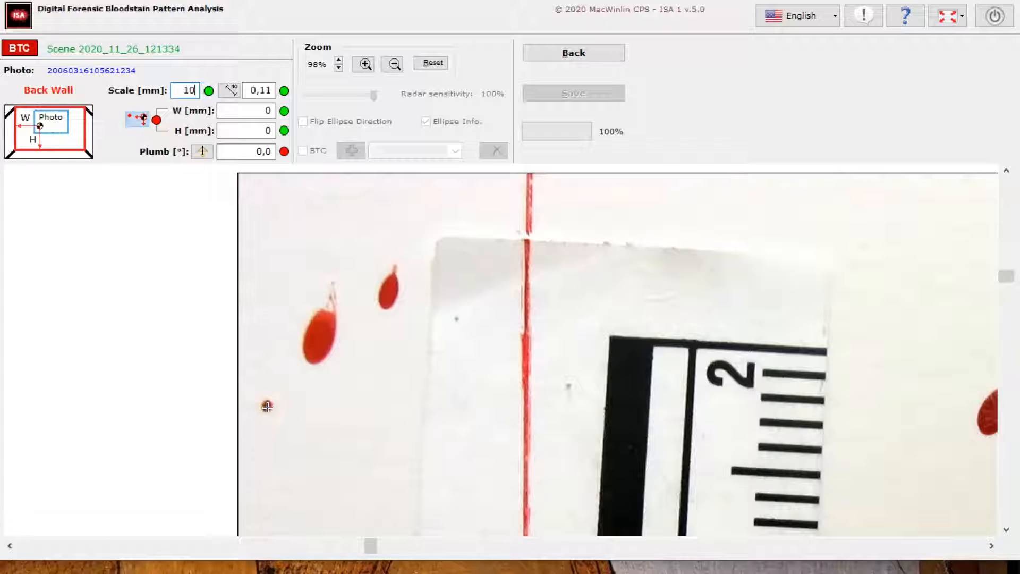
{"action": "left_click", "coordinate": [267, 406]}
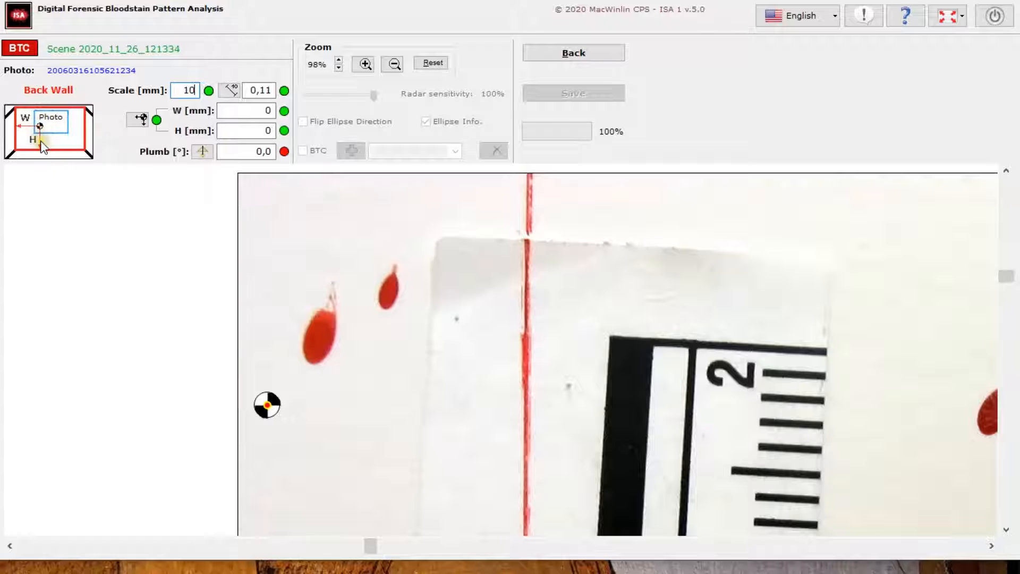
Set the reference point's wall distances to W 1000 mm and H 1500 mm
{"action": "double_click", "coordinate": [269, 113]}
{"action": "type", "text": "1000"}
{"action": "double_click", "coordinate": [273, 131]}
{"action": "type", "text": "1"}
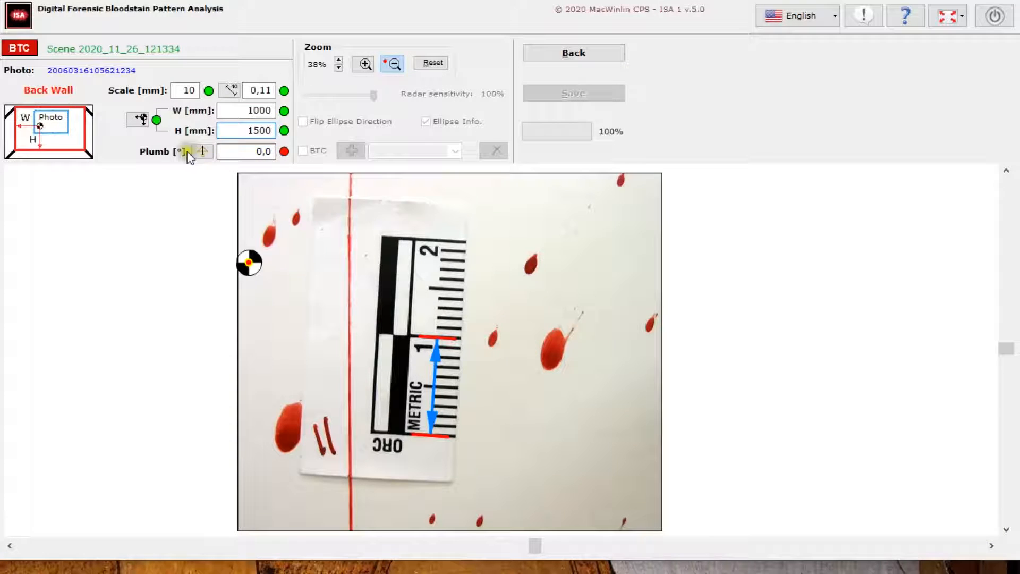
Mark the plumb line downward along the vertical red line in the photo
{"action": "left_click", "coordinate": [392, 64]}
{"action": "left_click", "coordinate": [203, 154]}
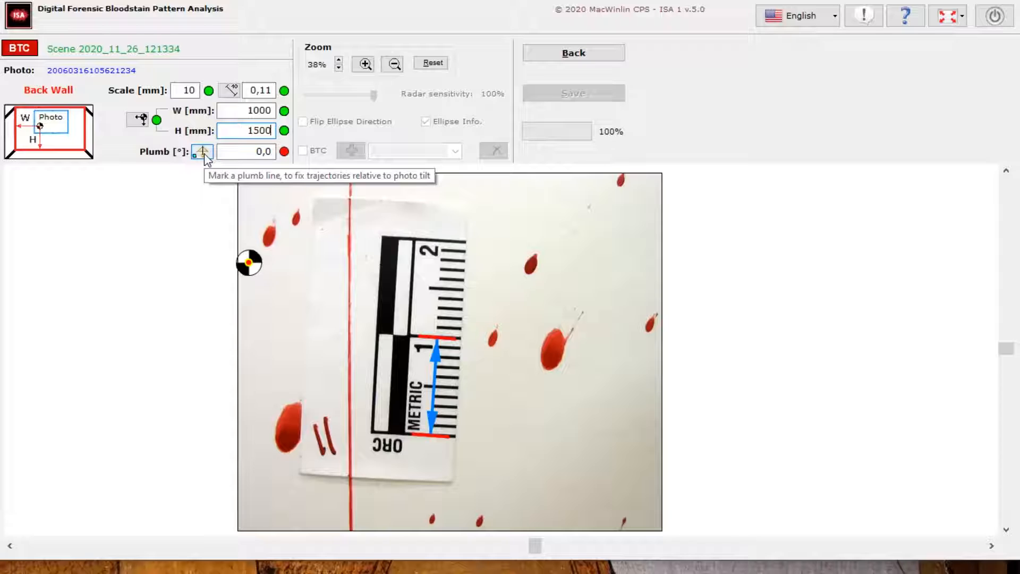
{"action": "left_click", "coordinate": [204, 153]}
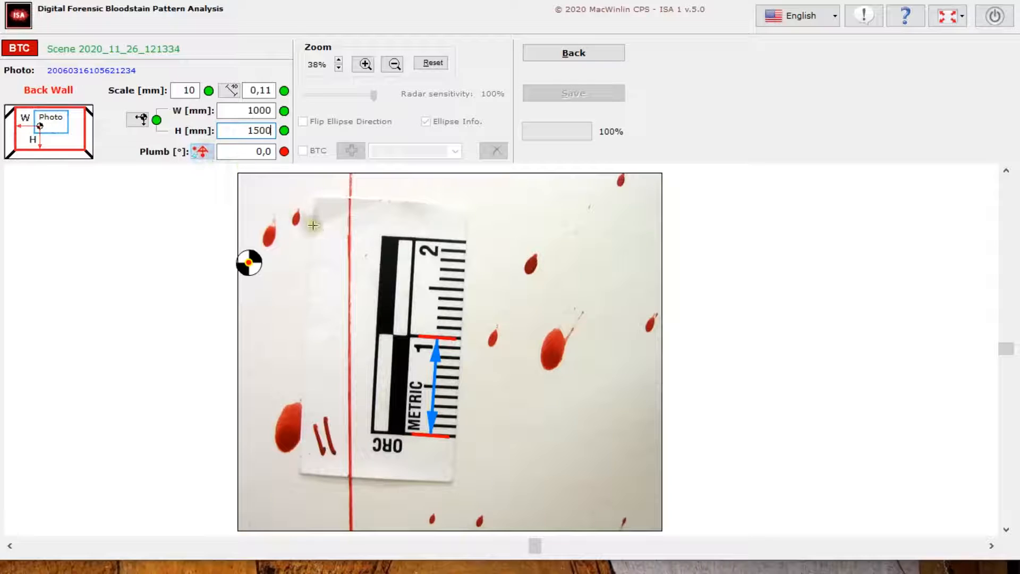
{"action": "mouse_move", "coordinate": [350, 210]}
{"action": "left_mouse_down"}
{"action": "mouse_move", "coordinate": [344, 386]}
{"action": "mouse_move", "coordinate": [273, 383]}
{"action": "mouse_move", "coordinate": [258, 364]}
{"action": "mouse_move", "coordinate": [298, 405]}
{"action": "mouse_move", "coordinate": [369, 405]}
{"action": "mouse_move", "coordinate": [350, 418]}
{"action": "left_mouse_up"}
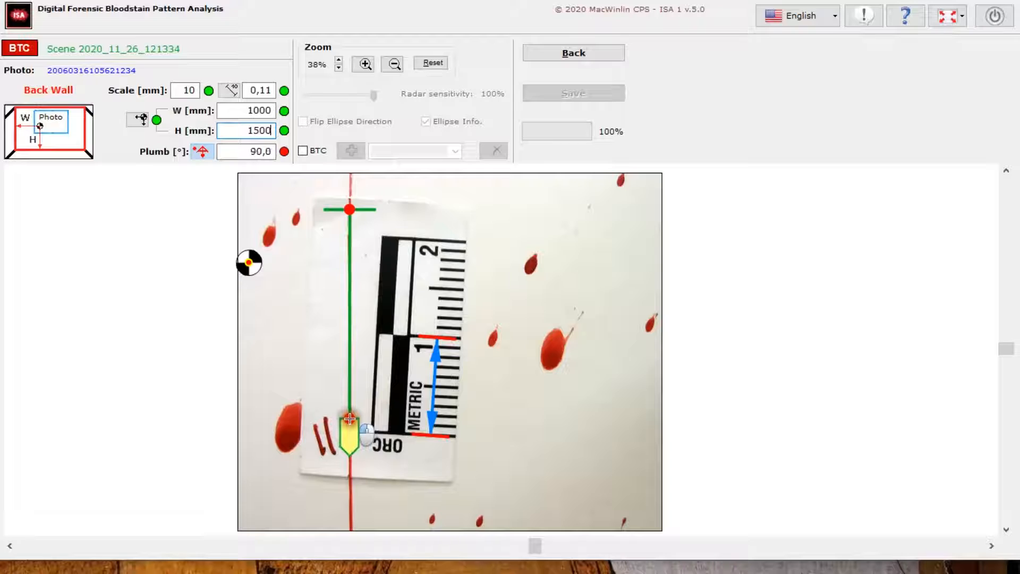
{"action": "left_click_drag", "start_coordinate": [350, 419], "coordinate": [349, 421]}
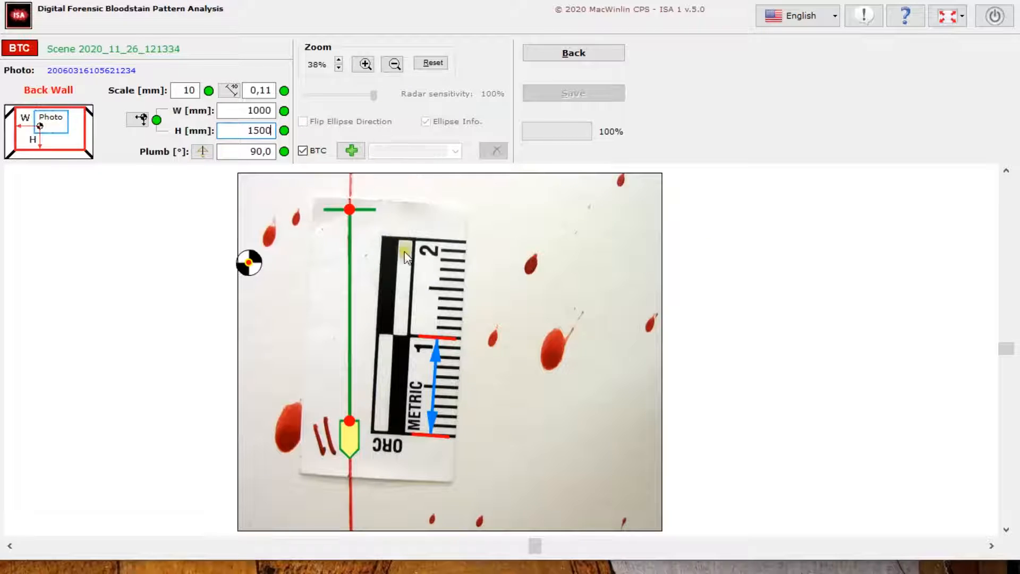
{"action": "left_click", "coordinate": [247, 150]}
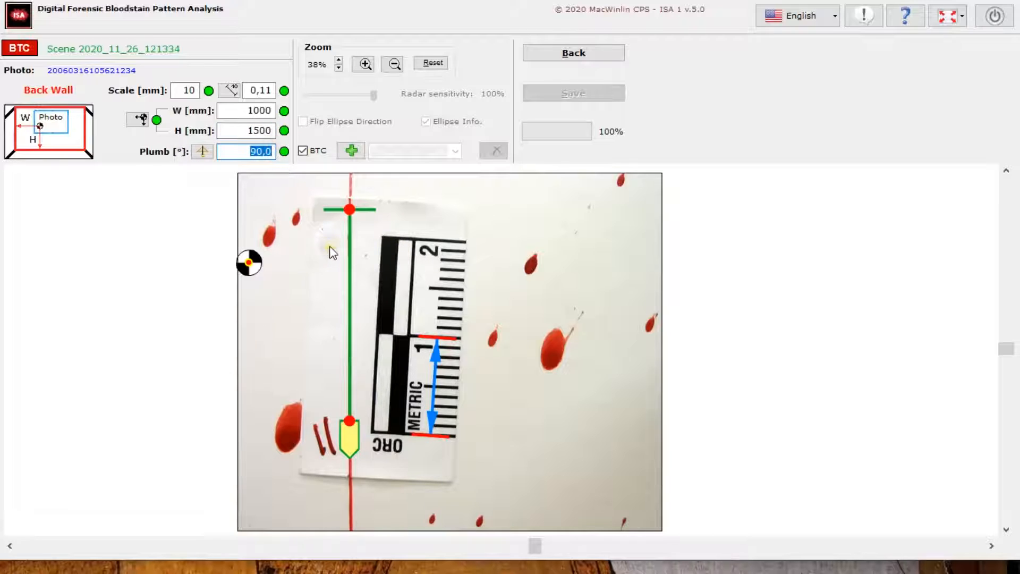
{"action": "left_click", "coordinate": [231, 151]}
Add a trajectory ellipse on the small elongated stain left of the plumb line's upper end and bring its measurements into view
{"action": "left_click", "coordinate": [365, 64]}
{"action": "left_click", "coordinate": [533, 255]}
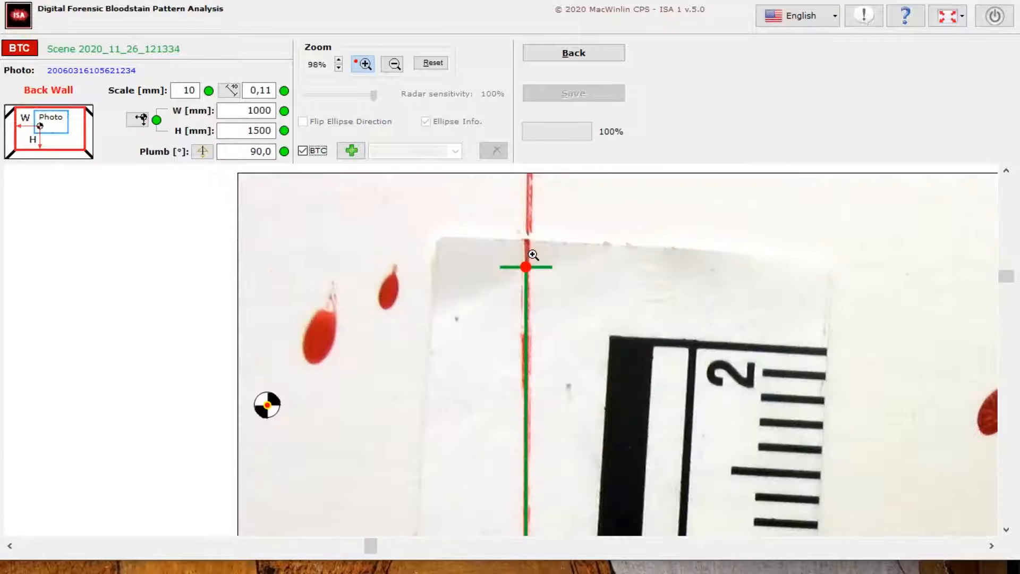
{"action": "left_click", "coordinate": [365, 63]}
{"action": "left_click", "coordinate": [350, 151]}
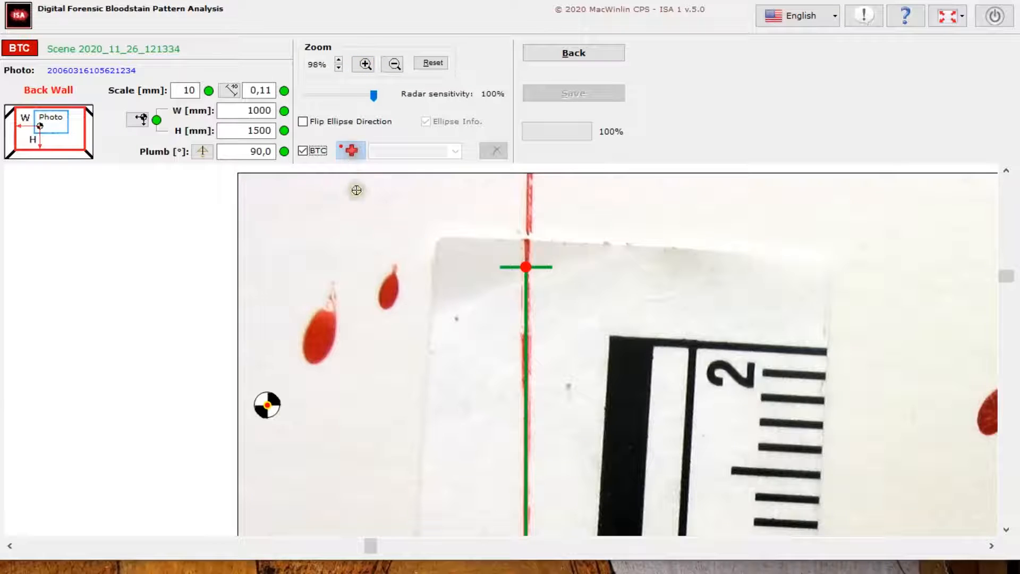
{"action": "left_click", "coordinate": [389, 289]}
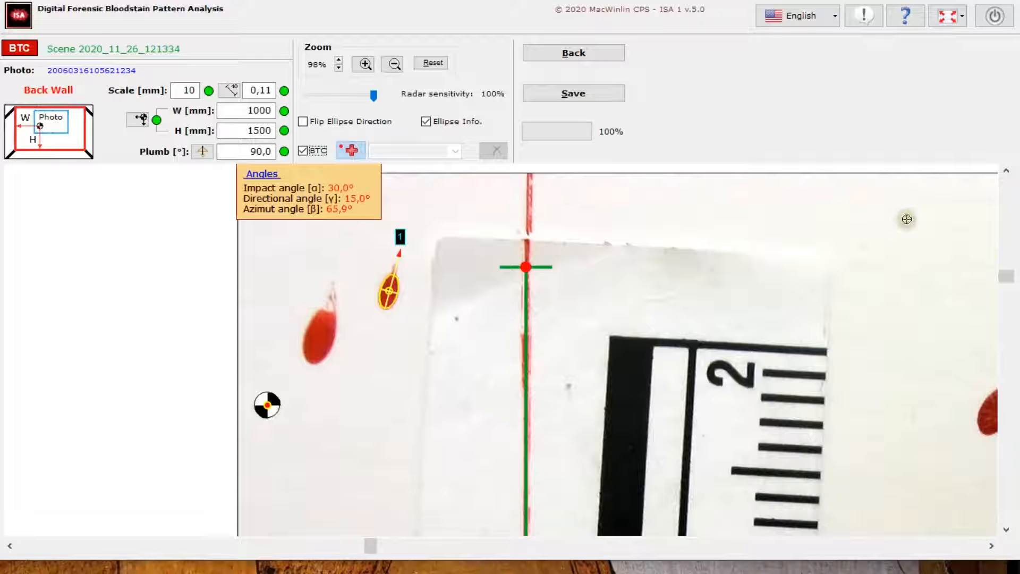
{"action": "left_click_drag", "start_coordinate": [1002, 274], "coordinate": [1004, 257]}
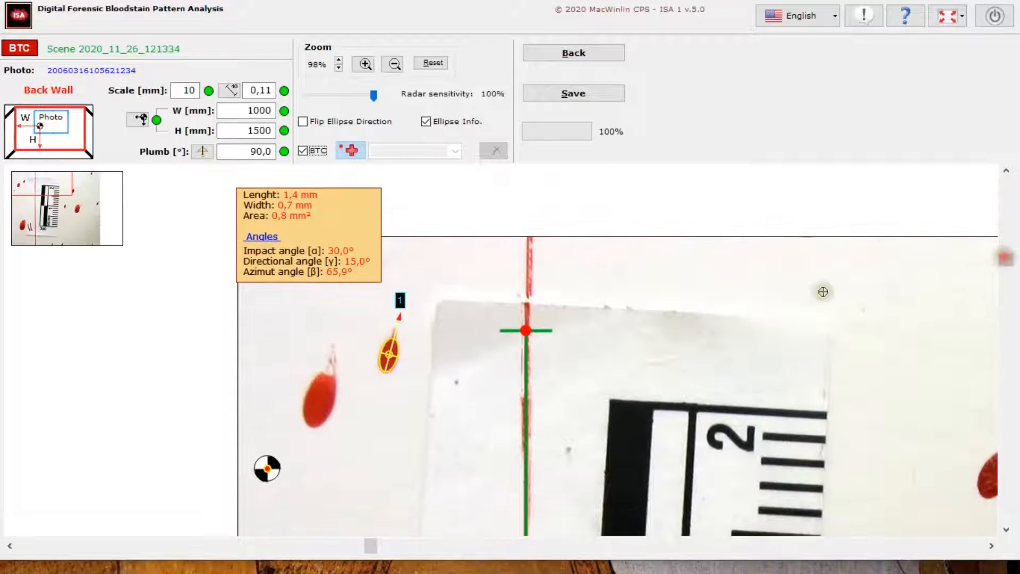
Save the trajectory ellipse of the first small stain left of the plumb line
{"action": "left_click", "coordinate": [573, 94]}
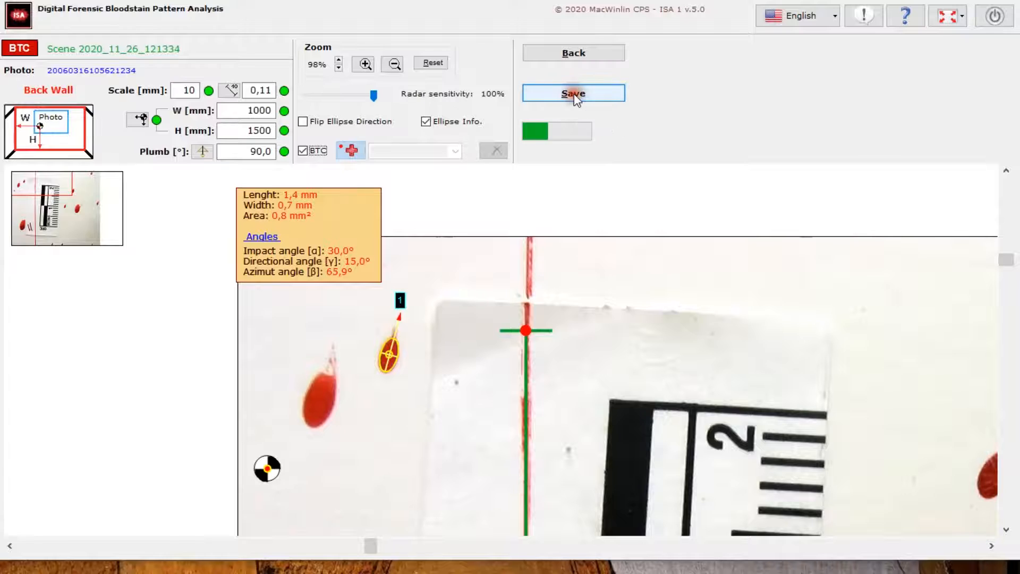
{"action": "left_click", "coordinate": [559, 329]}
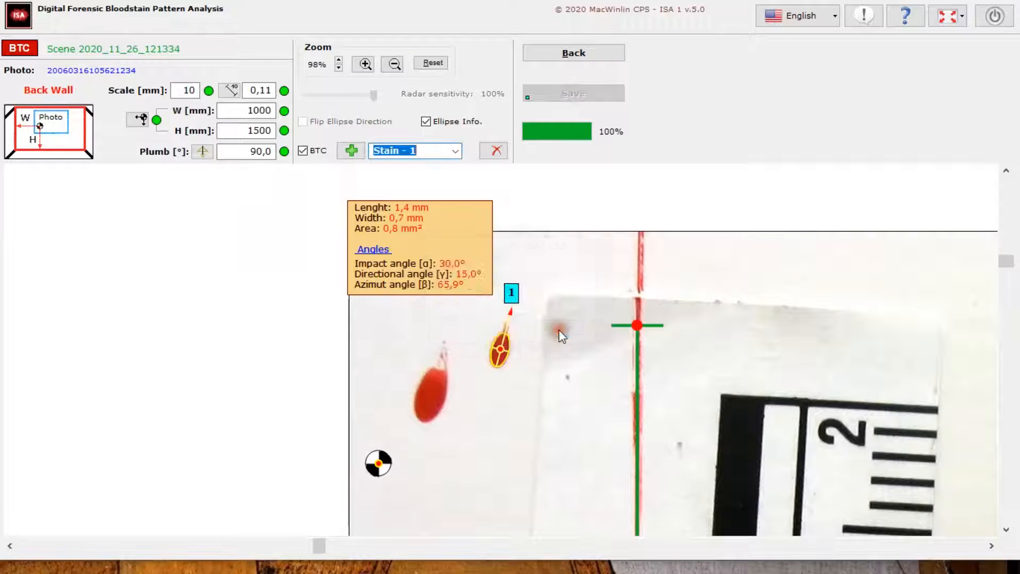
Add a trajectory ellipse to the larger stain just left of stain 1 and refine its fit
{"action": "left_click", "coordinate": [350, 151]}
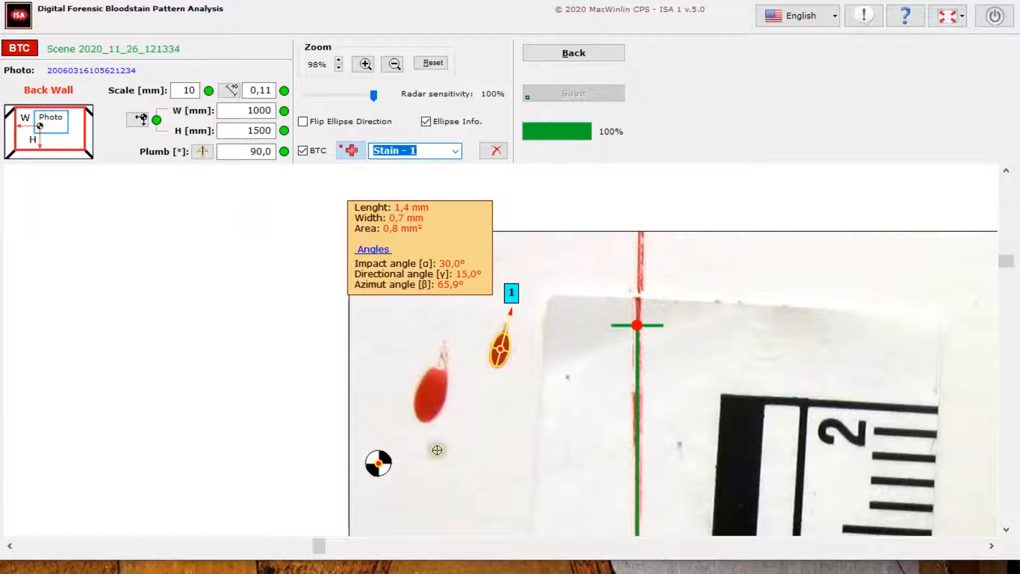
{"action": "left_click", "coordinate": [434, 395]}
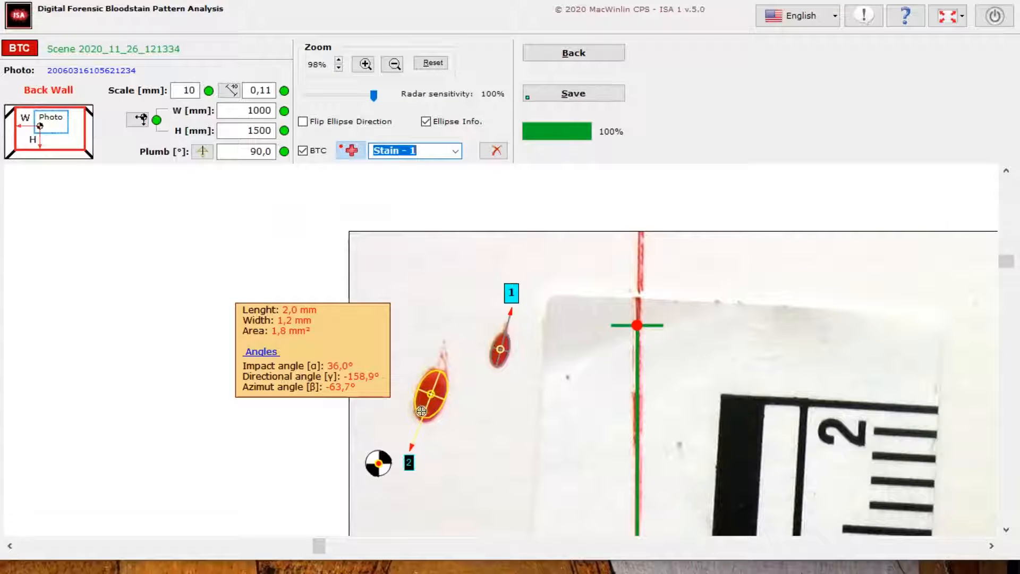
{"action": "left_click", "coordinate": [423, 415]}
{"action": "left_click", "coordinate": [421, 418]}
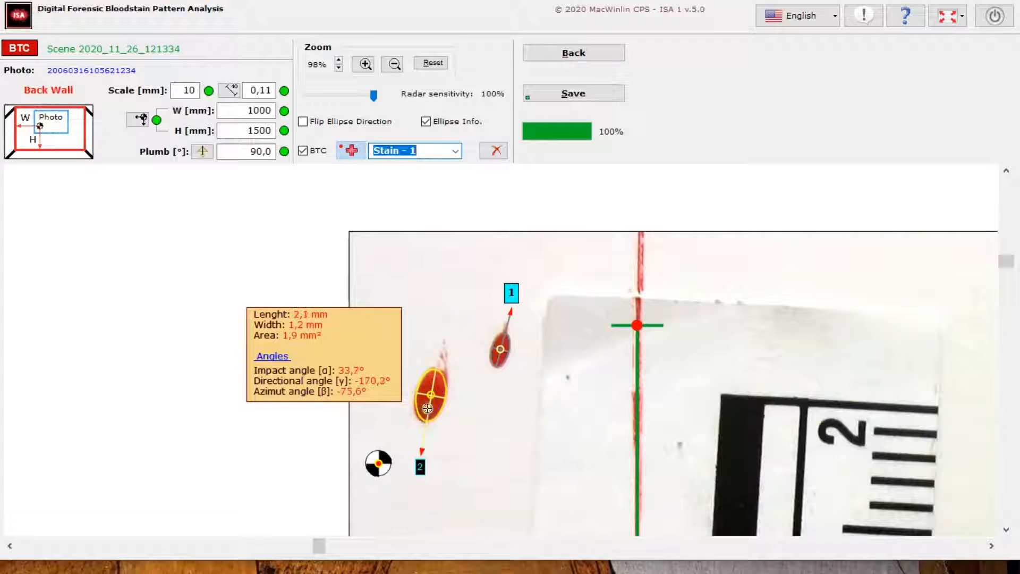
{"action": "left_click", "coordinate": [439, 403]}
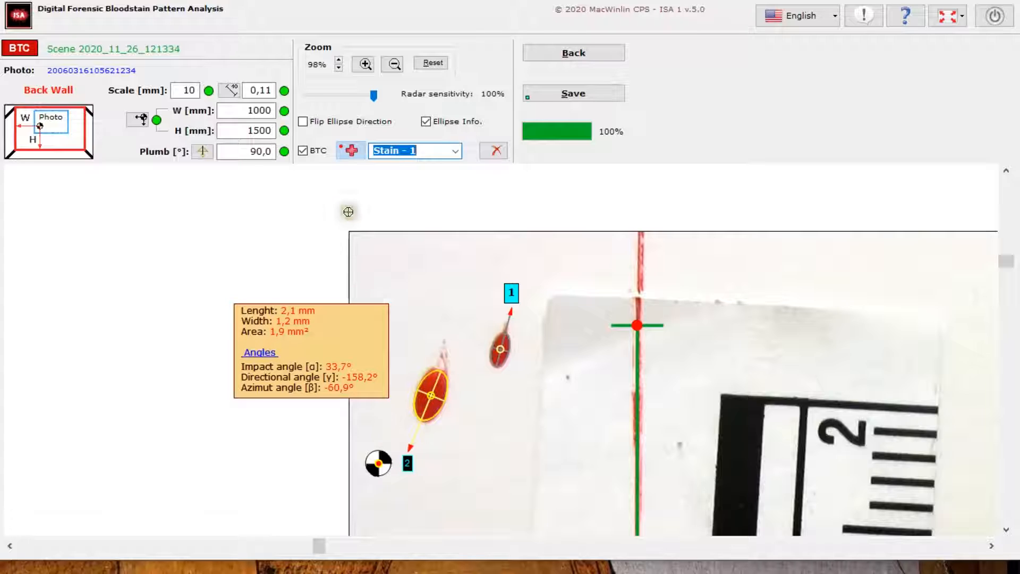
Flip the second ellipse's direction so it points up along the stain's tail, and save the stain
{"action": "left_click", "coordinate": [303, 122]}
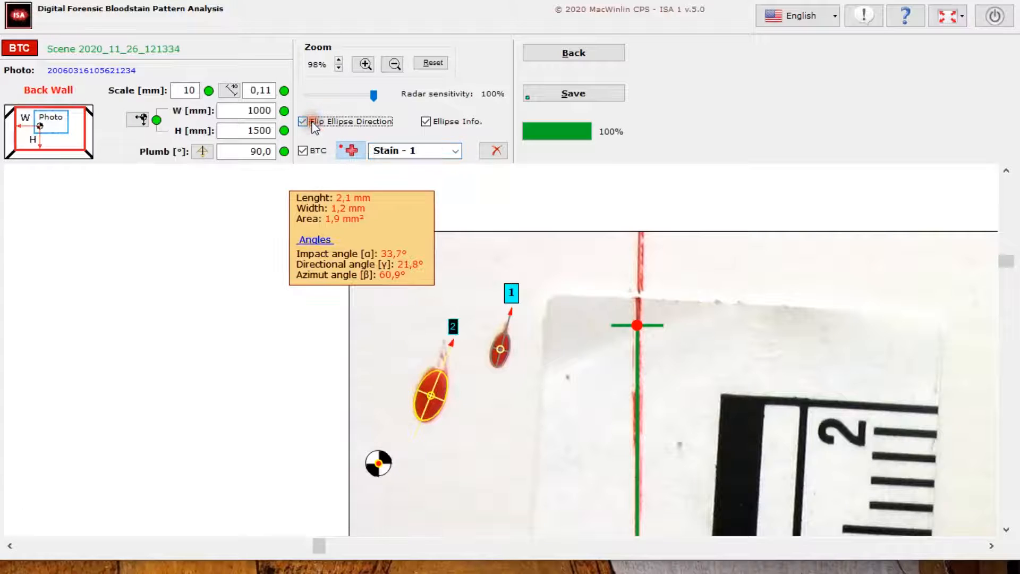
{"action": "left_click", "coordinate": [566, 95]}
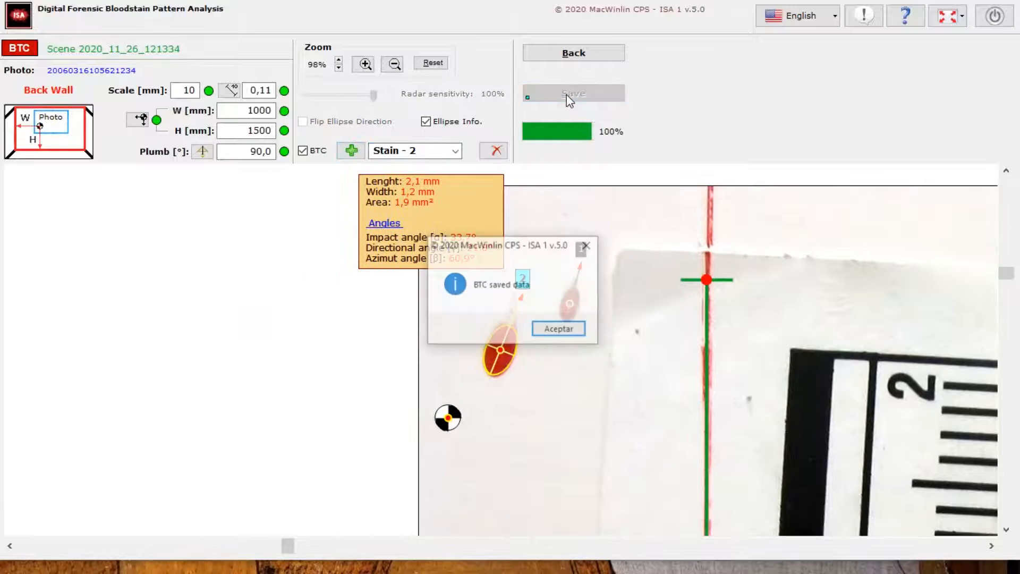
{"action": "left_click", "coordinate": [566, 331]}
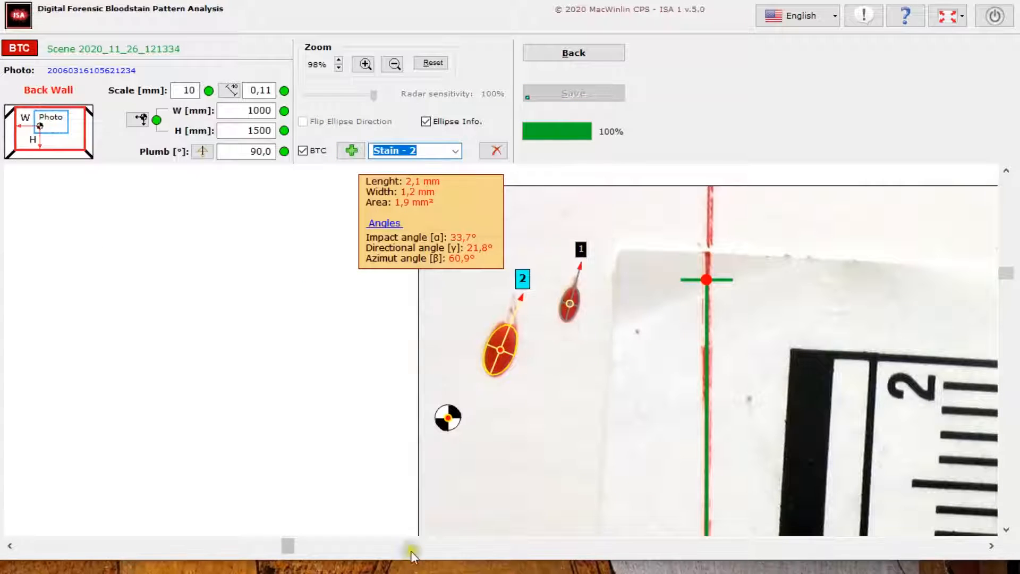
Fit a trajectory ellipse to the tailed stain to the right of the ruler's 2 mark, covering its full body, and save it
{"action": "left_click_drag", "start_coordinate": [288, 553], "coordinate": [584, 531]}
{"action": "left_click", "coordinate": [351, 150]}
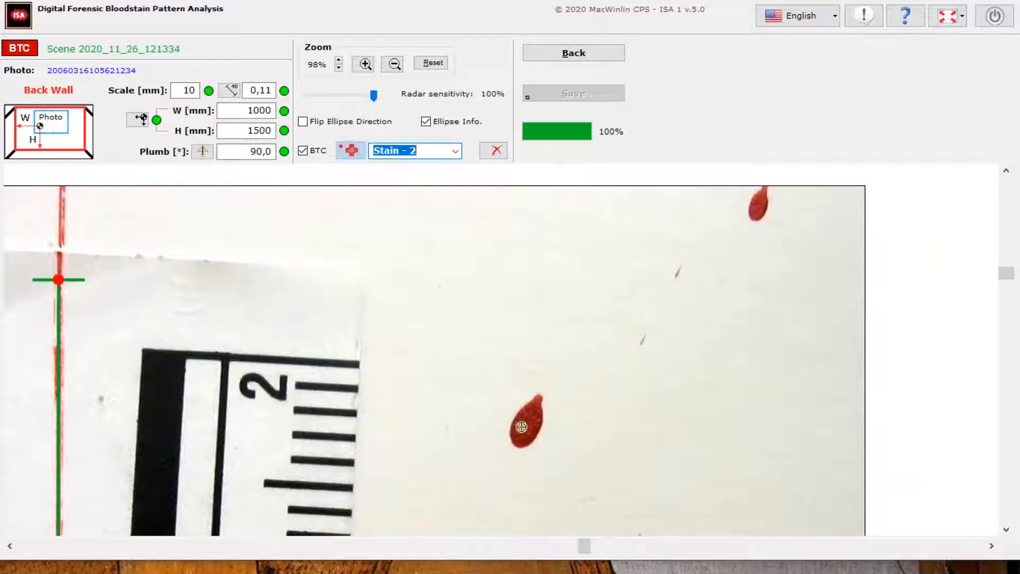
{"action": "left_click", "coordinate": [531, 414]}
{"action": "left_click", "coordinate": [525, 415]}
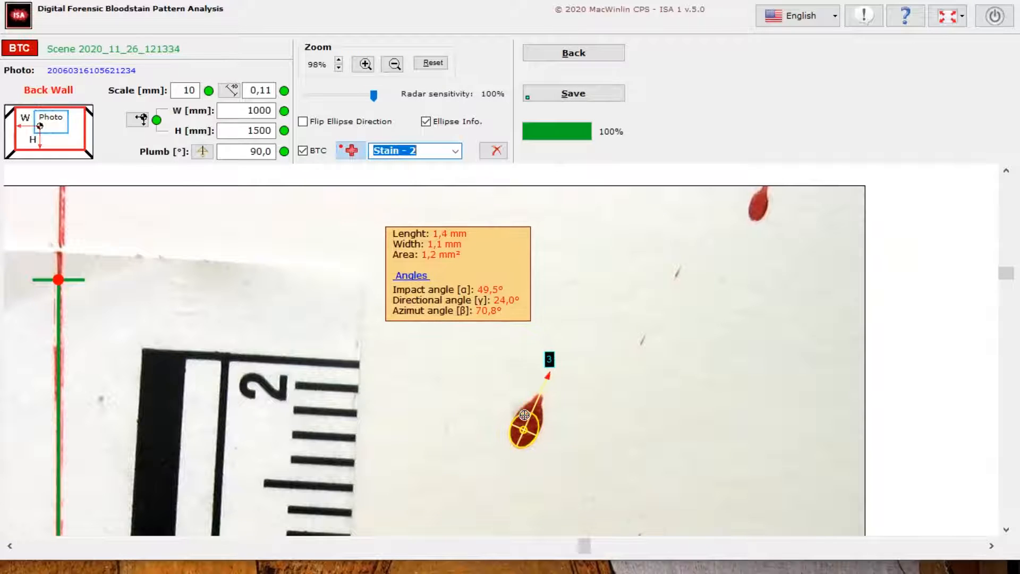
{"action": "left_click", "coordinate": [533, 408]}
{"action": "left_click", "coordinate": [535, 404]}
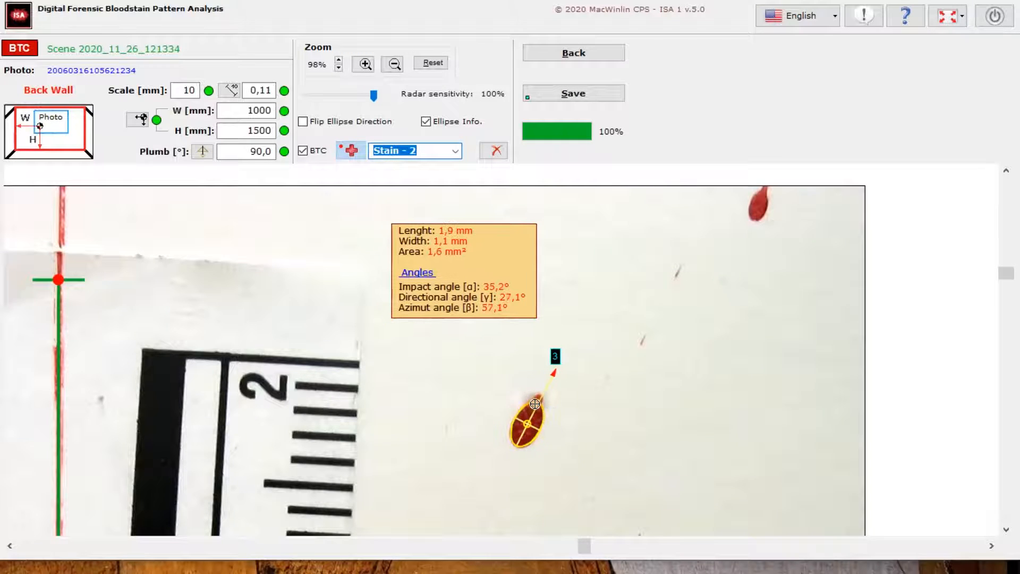
{"action": "left_click", "coordinate": [550, 93]}
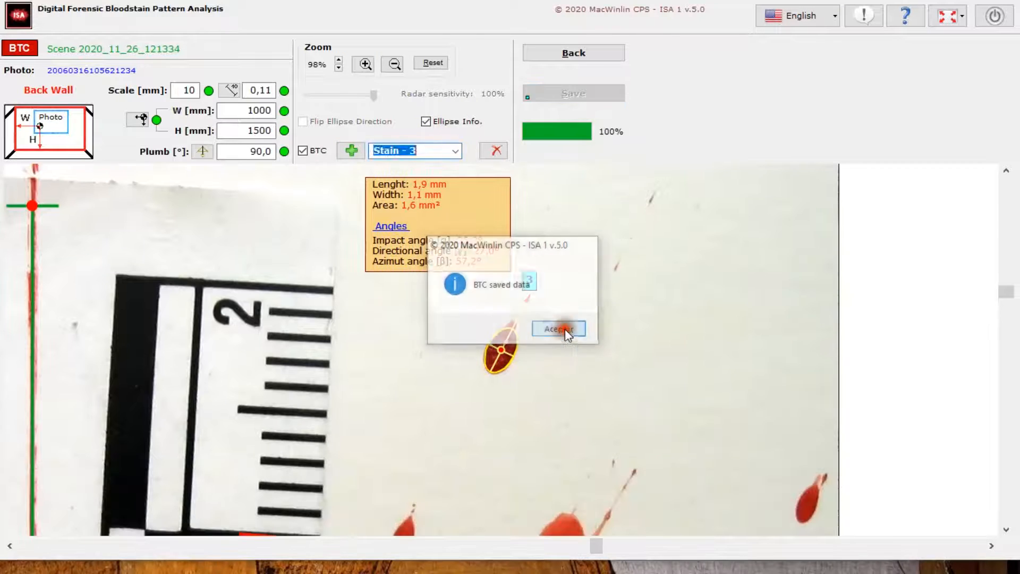
{"action": "left_click", "coordinate": [559, 329]}
Fit a trajectory ellipse to the small stain at the photo's right edge, level with the large stain, and save it
{"action": "left_click_drag", "start_coordinate": [1006, 291], "coordinate": [1005, 342]}
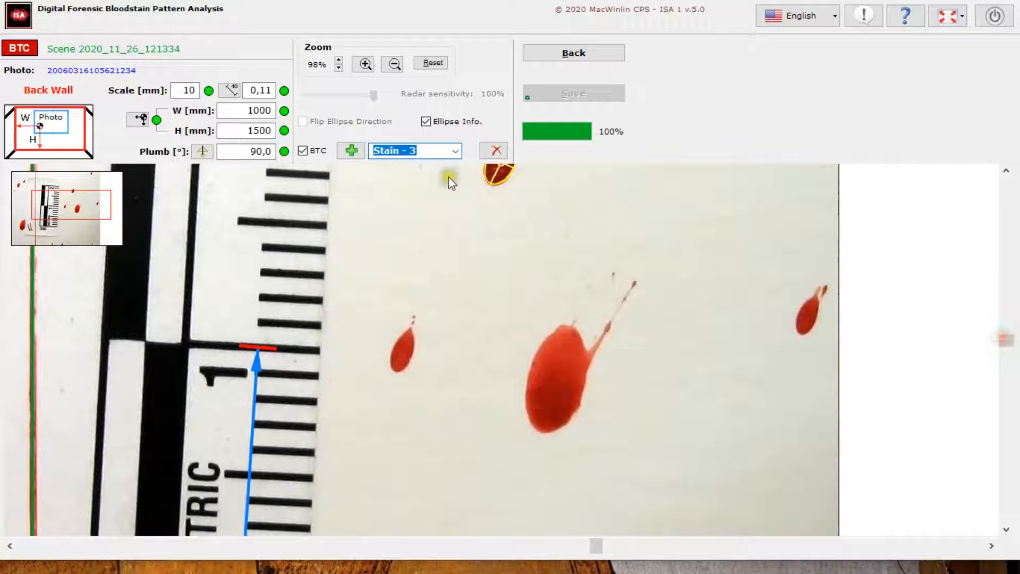
{"action": "left_click", "coordinate": [351, 150]}
{"action": "left_click", "coordinate": [911, 301]}
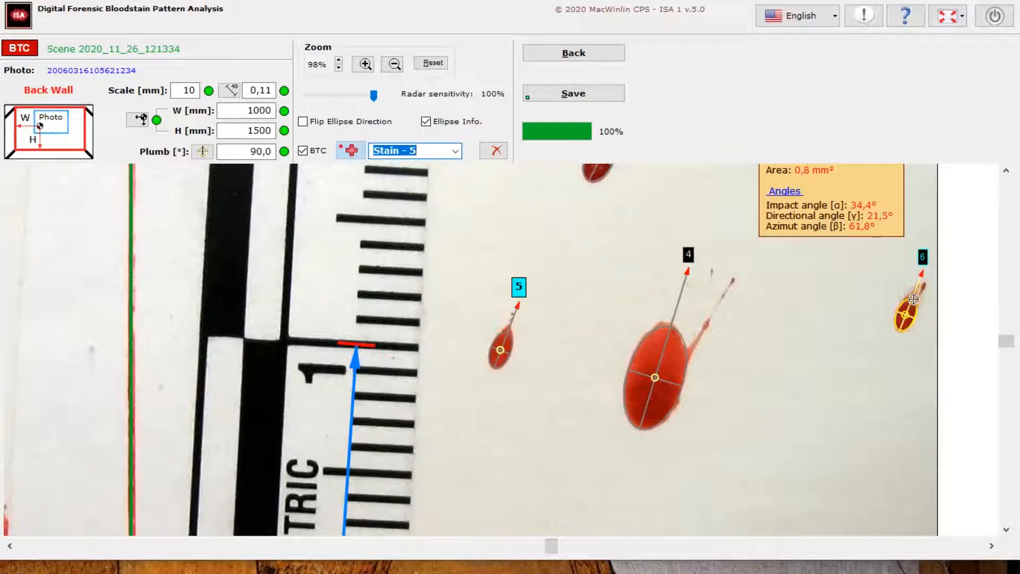
{"action": "left_click", "coordinate": [913, 299]}
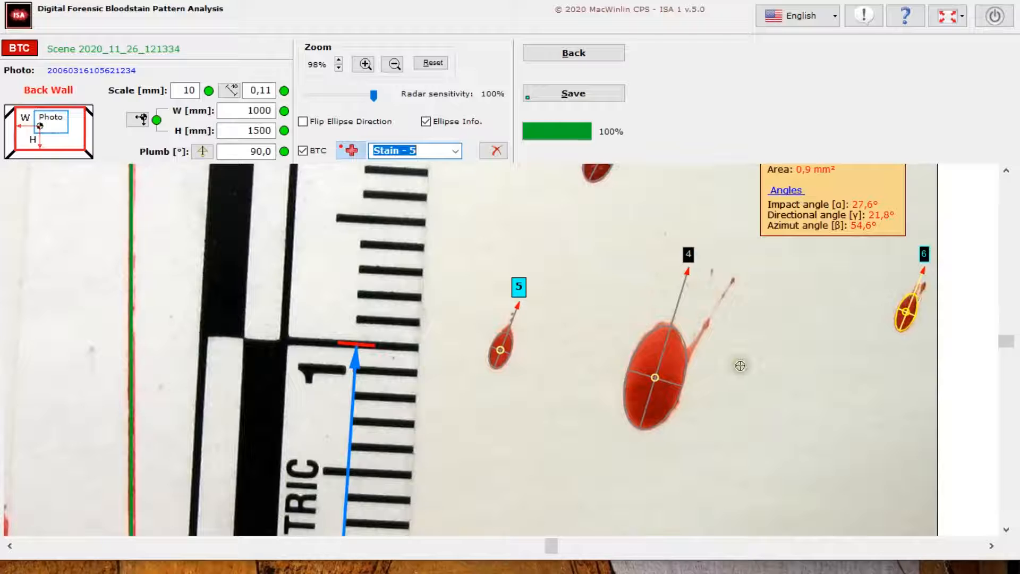
{"action": "left_click", "coordinate": [557, 91]}
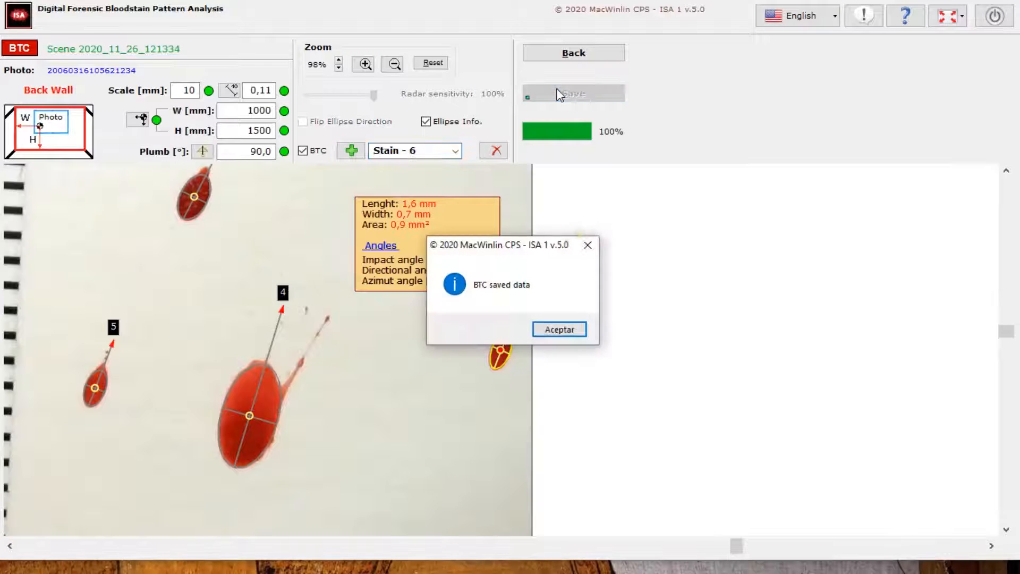
{"action": "left_click", "coordinate": [560, 329]}
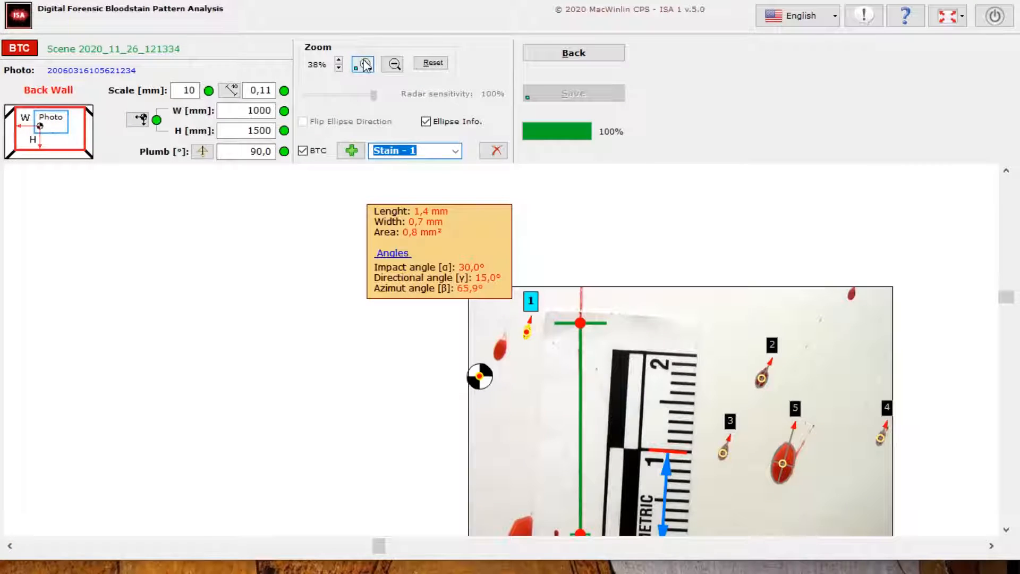
Fit a trajectory ellipse to the unmarked larger stain left of stain 1 and flip its direction toward the tail
{"action": "left_click", "coordinate": [365, 64]}
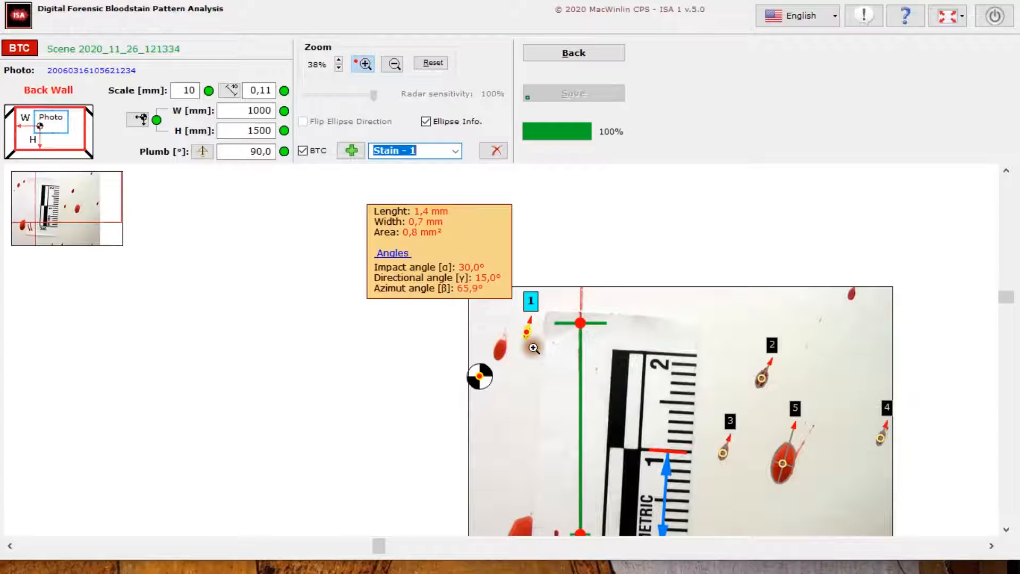
{"action": "left_click", "coordinate": [531, 346]}
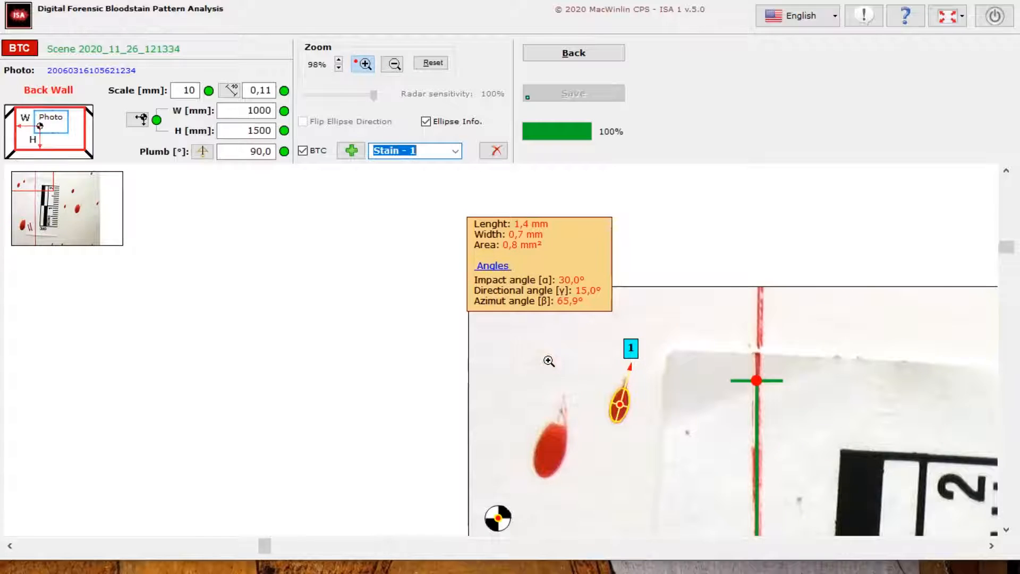
{"action": "left_click", "coordinate": [549, 360]}
{"action": "left_click_drag", "start_coordinate": [1011, 237], "coordinate": [1011, 281]}
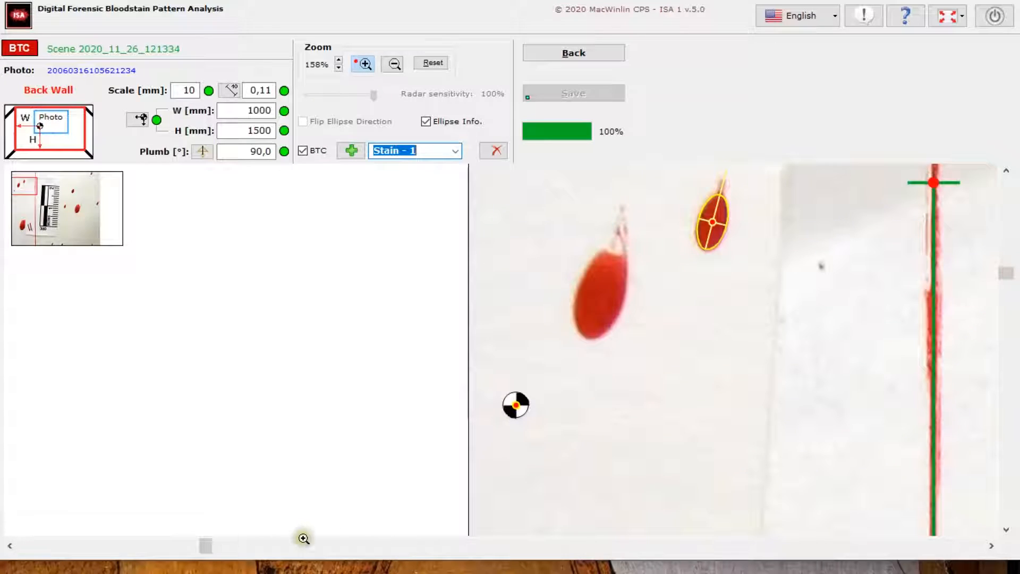
{"action": "left_click_drag", "start_coordinate": [212, 544], "coordinate": [273, 546]}
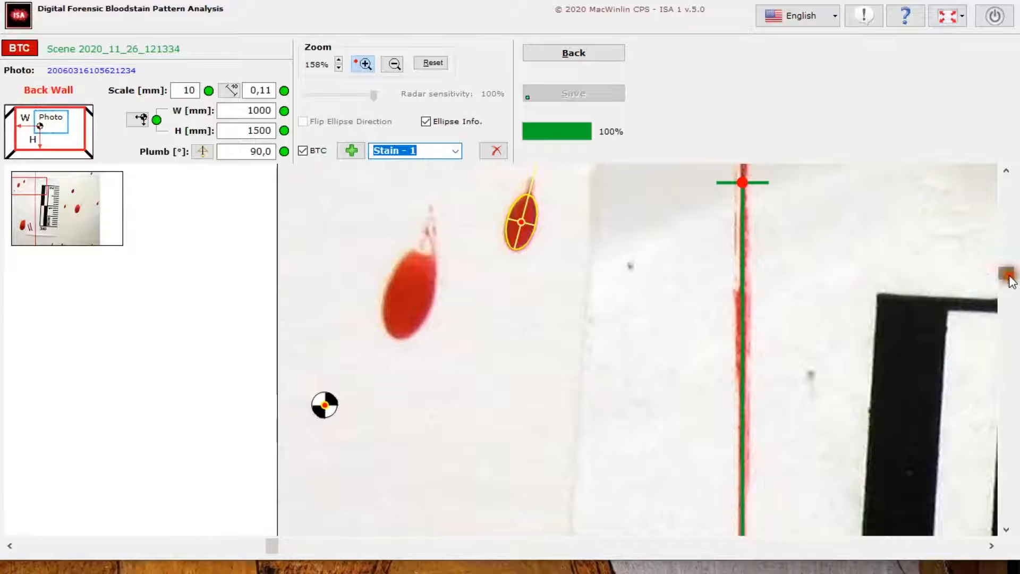
{"action": "left_click_drag", "start_coordinate": [1011, 282], "coordinate": [1010, 267]}
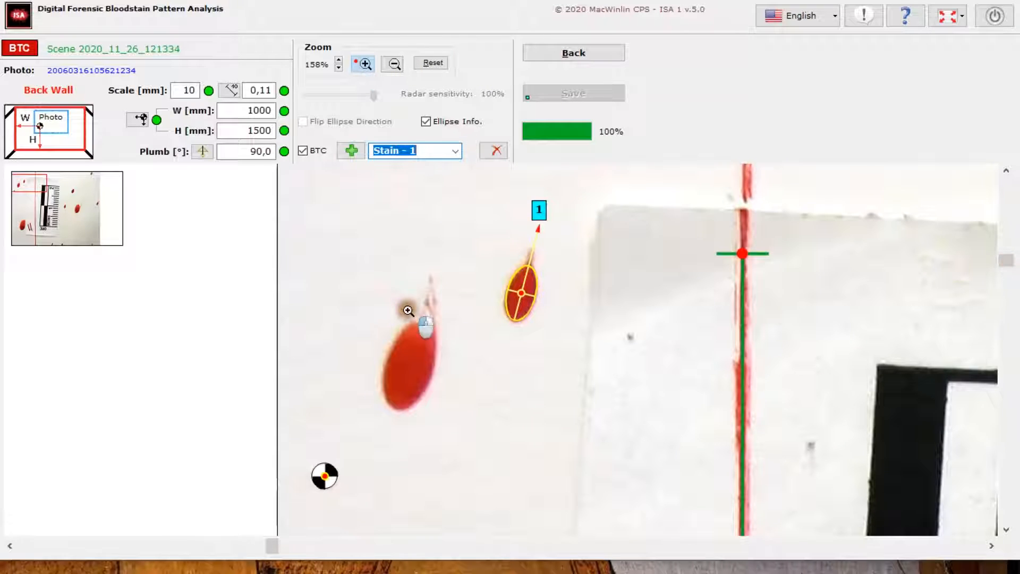
{"action": "left_click", "coordinate": [851, 385]}
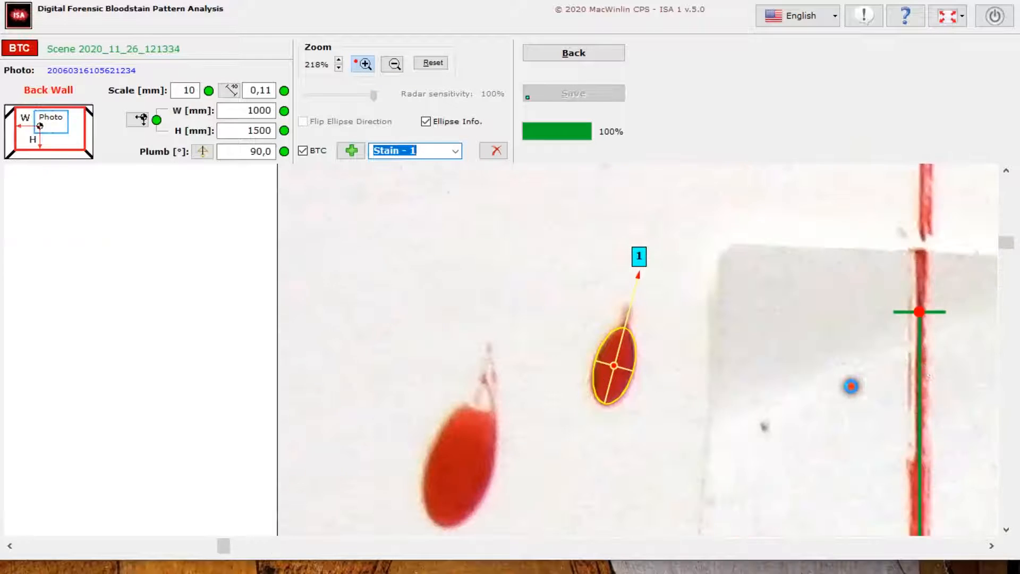
{"action": "left_click_drag", "start_coordinate": [1006, 242], "coordinate": [1006, 259]}
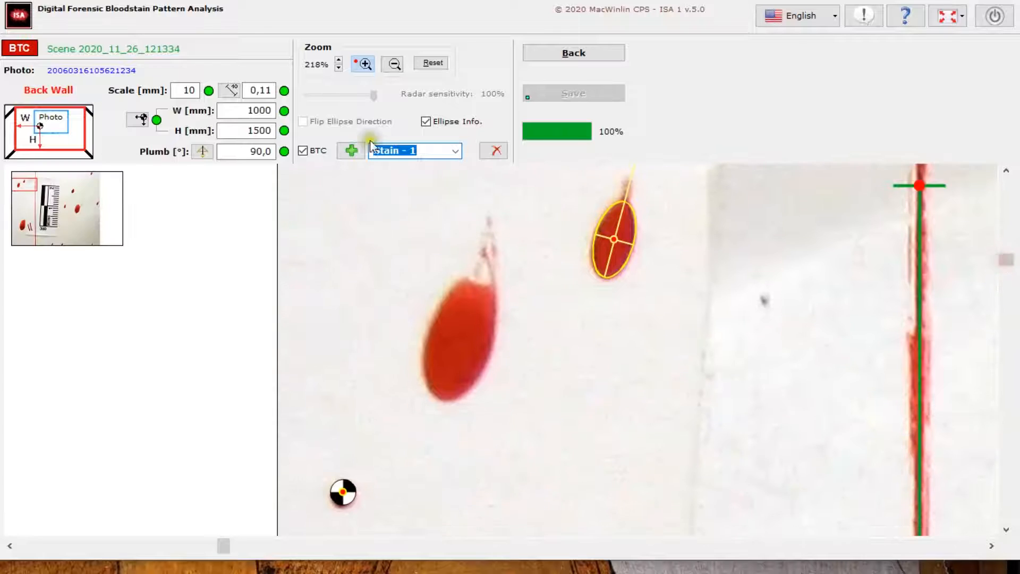
{"action": "left_click", "coordinate": [350, 150]}
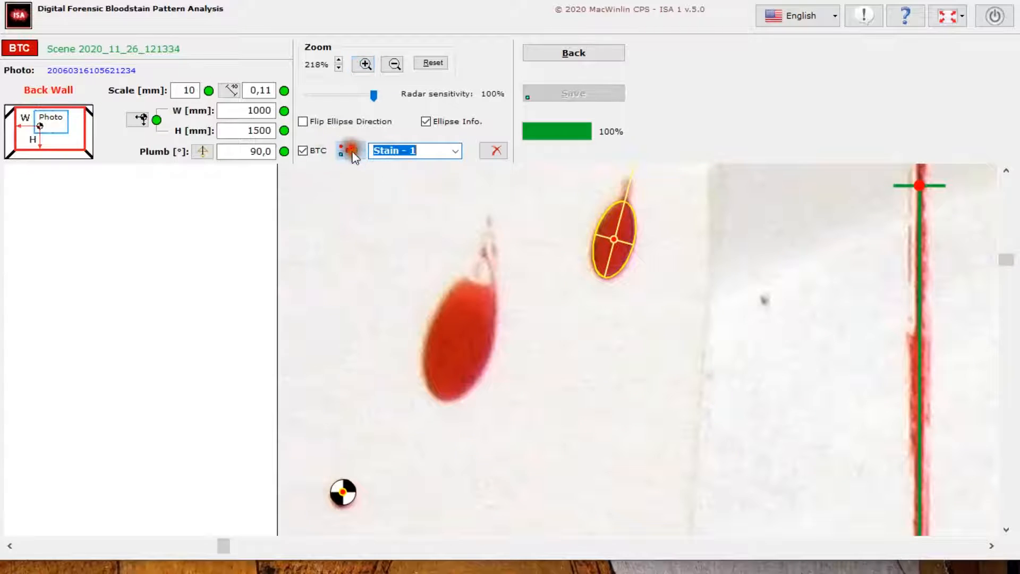
{"action": "left_click", "coordinate": [462, 328]}
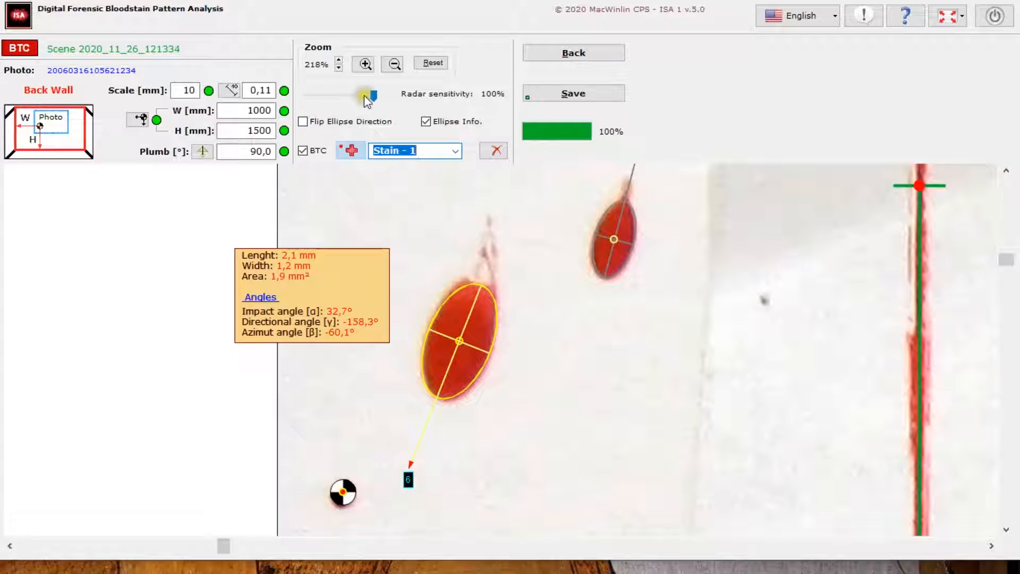
{"action": "left_click", "coordinate": [304, 122]}
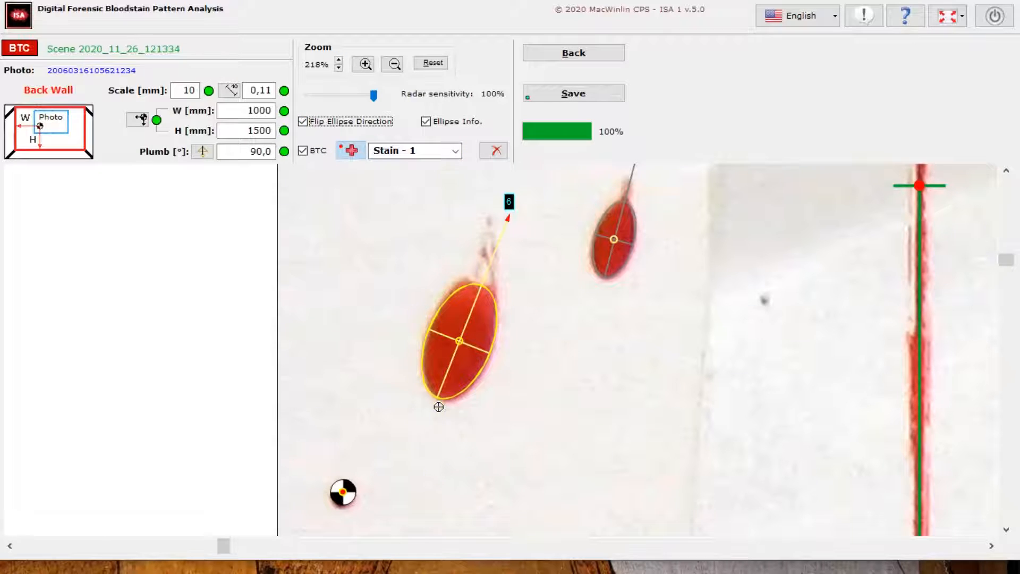
Try refitting the larger stain's ellipse at 75% radar sensitivity, and set the sensitivity back to 100%
{"action": "left_click_drag", "start_coordinate": [374, 94], "coordinate": [359, 94]}
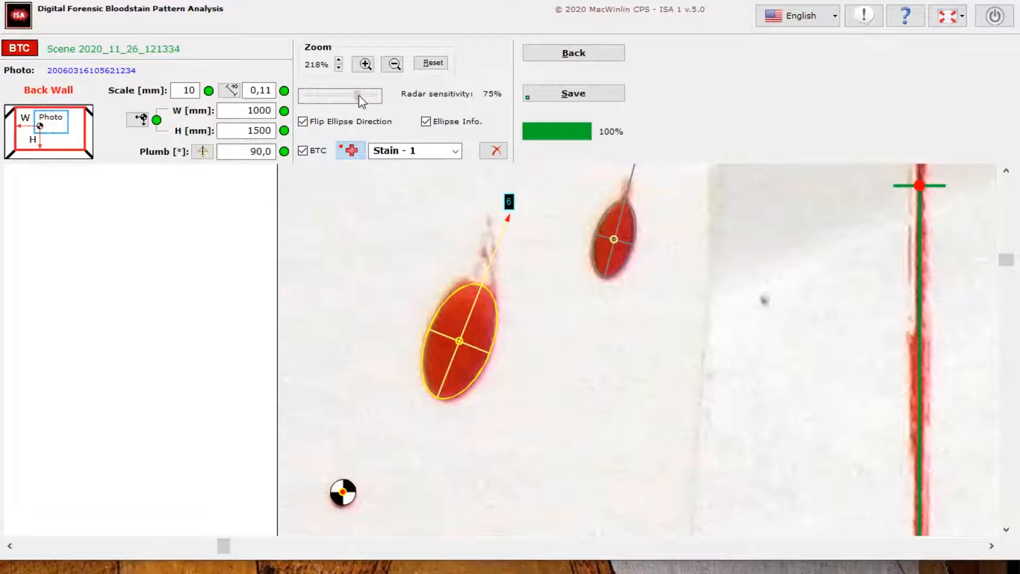
{"action": "left_click", "coordinate": [484, 348]}
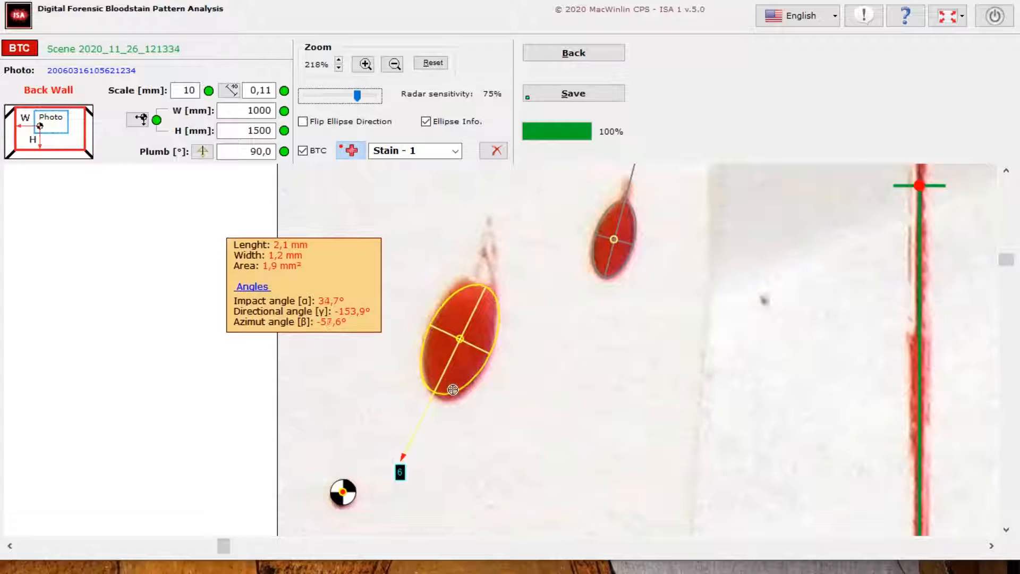
{"action": "left_click_drag", "start_coordinate": [357, 96], "coordinate": [375, 97]}
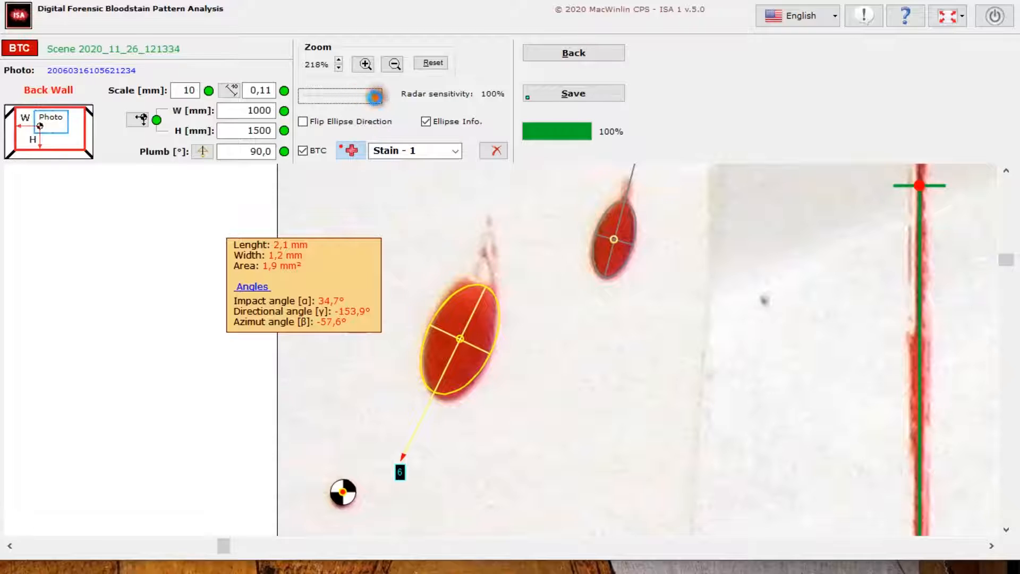
Refit the larger stain's ellipse from its lower part at 100% radar sensitivity and flip its direction toward the tail
{"action": "left_click", "coordinate": [457, 359]}
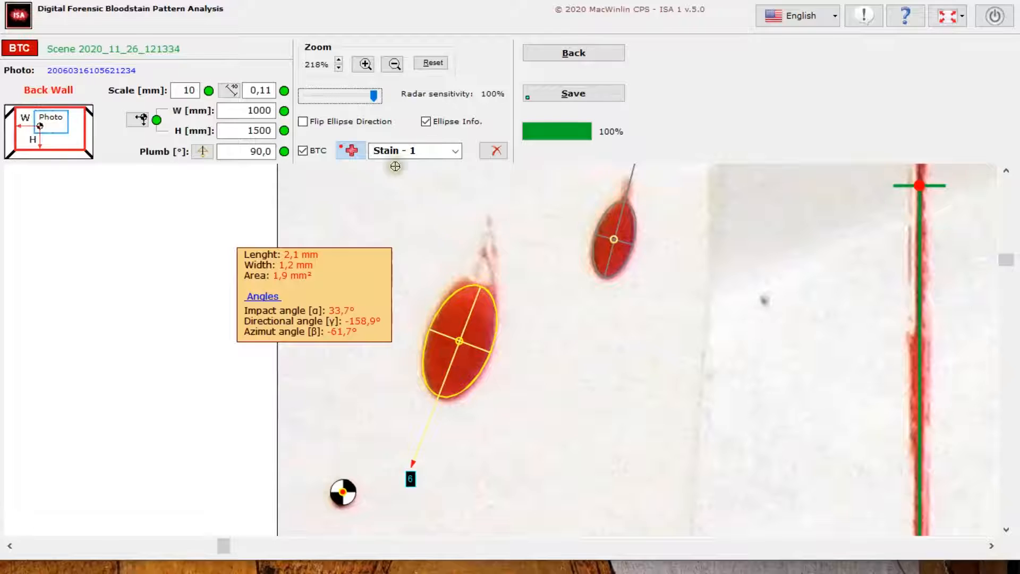
{"action": "left_click", "coordinate": [304, 123]}
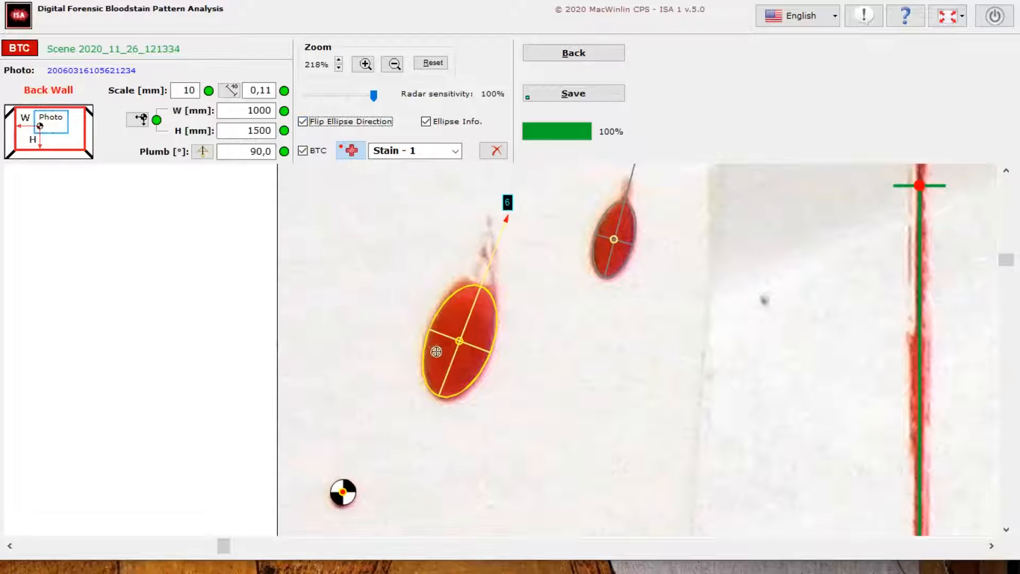
{"action": "left_click", "coordinate": [448, 388]}
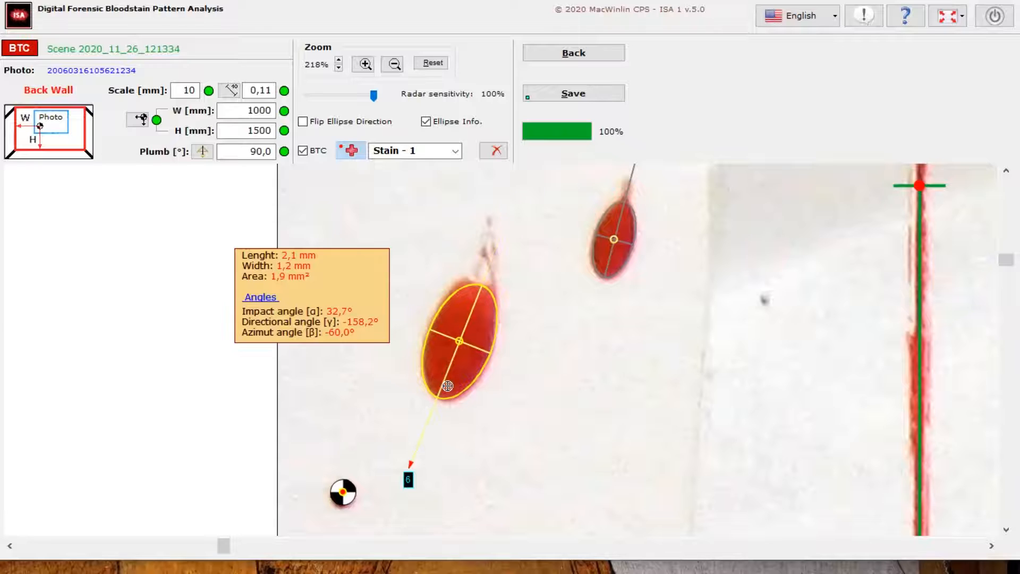
{"action": "left_click", "coordinate": [308, 121]}
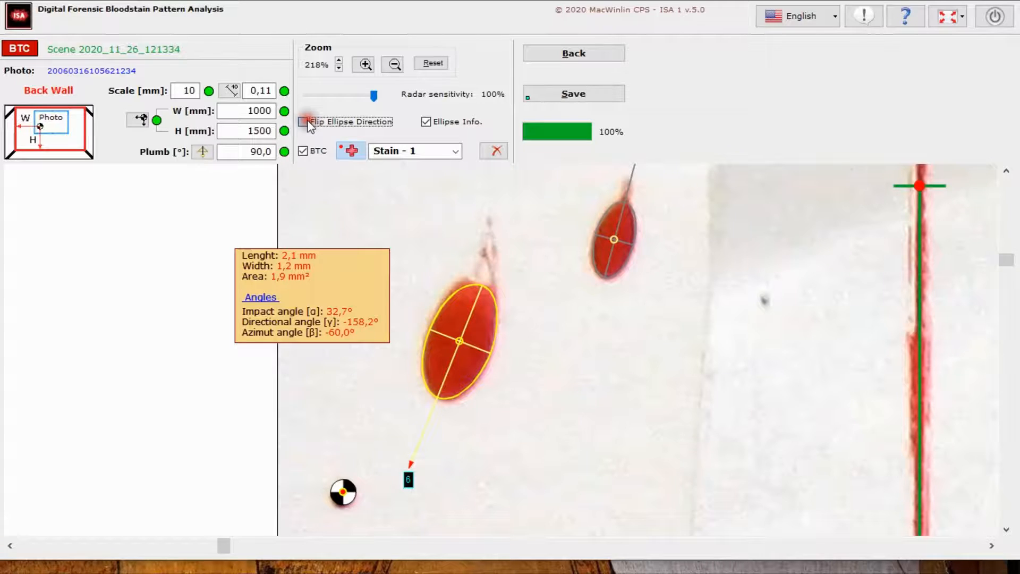
Flip the larger stain's ellipse direction toward its tail and save the stain's trajectory data
{"action": "left_click", "coordinate": [307, 122]}
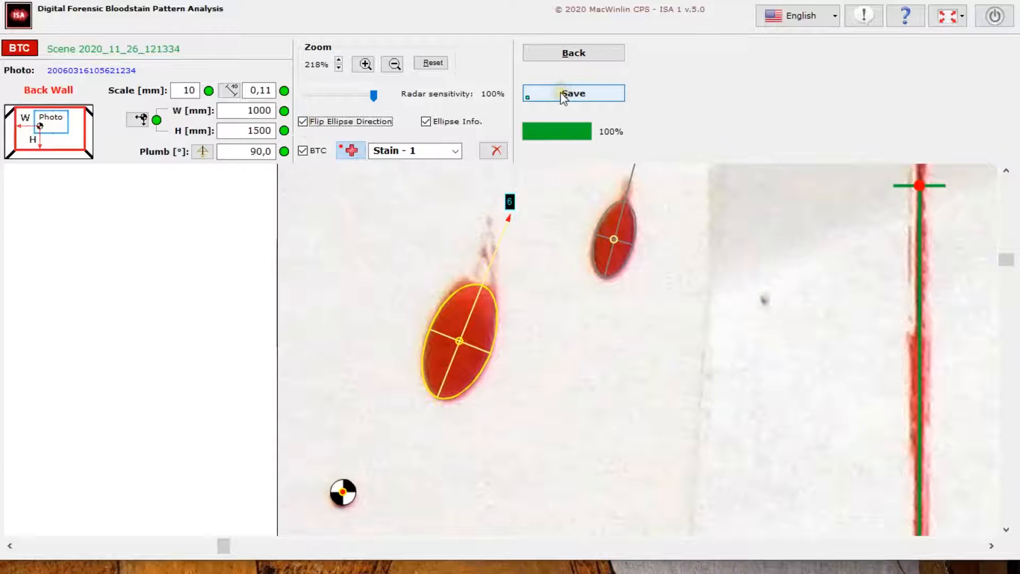
{"action": "left_click", "coordinate": [563, 96]}
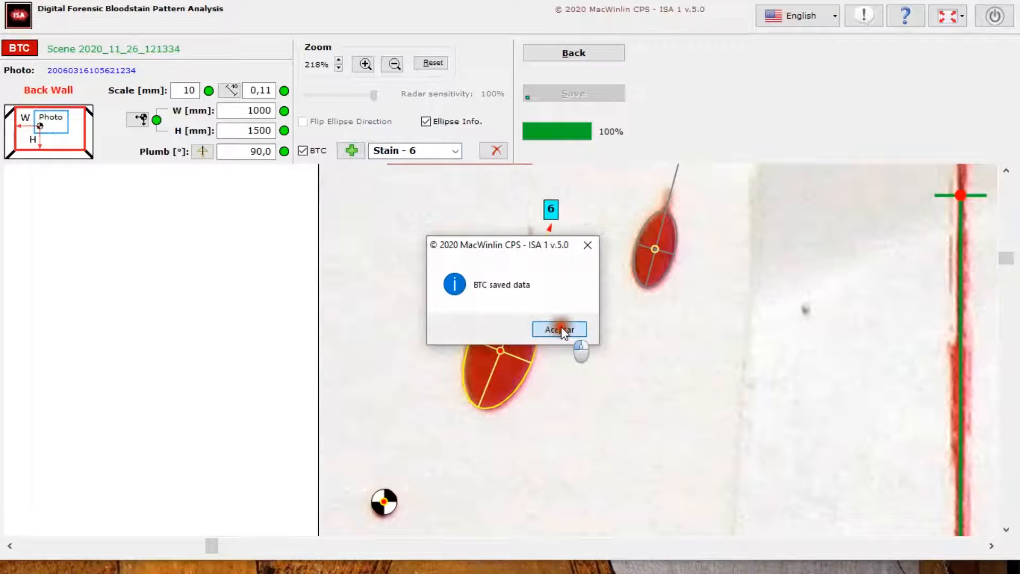
{"action": "left_click", "coordinate": [562, 331]}
Review the saved ellipses by going through the stains from Stain - 1 to Stain - 6 in the photo
{"action": "left_click_drag", "start_coordinate": [1002, 262], "coordinate": [1006, 246]}
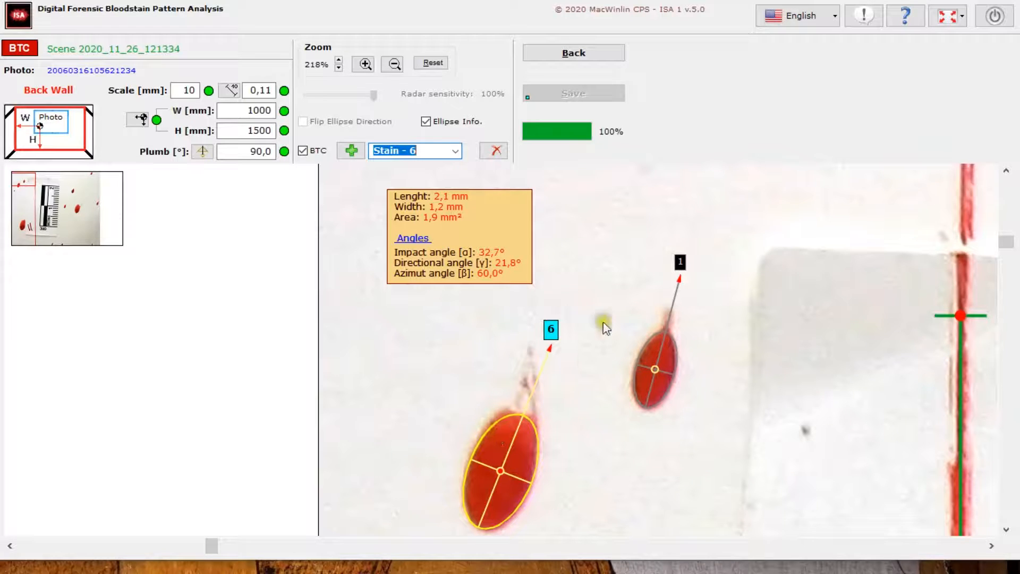
{"action": "left_click", "coordinate": [456, 151]}
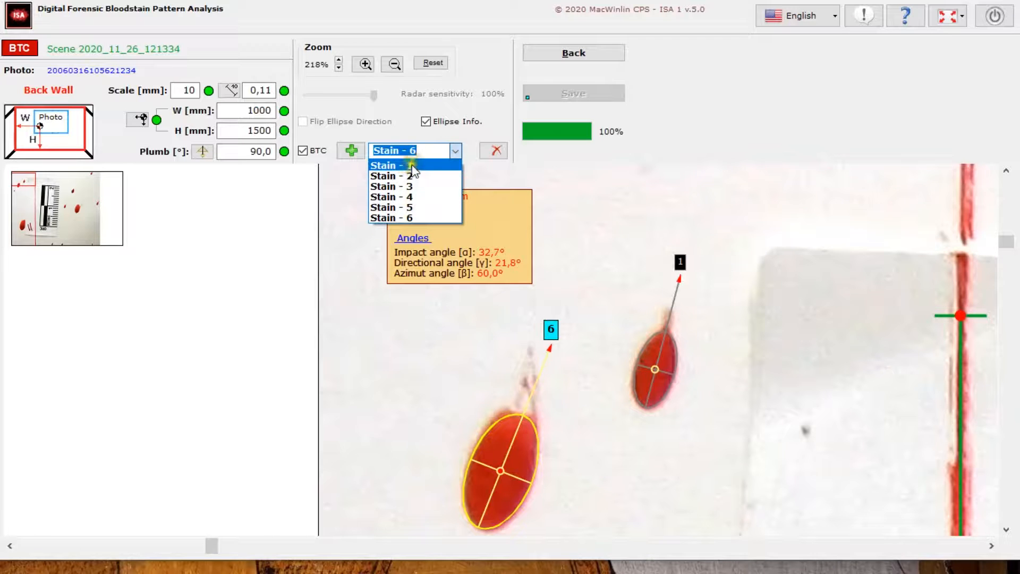
{"action": "left_click", "coordinate": [417, 197]}
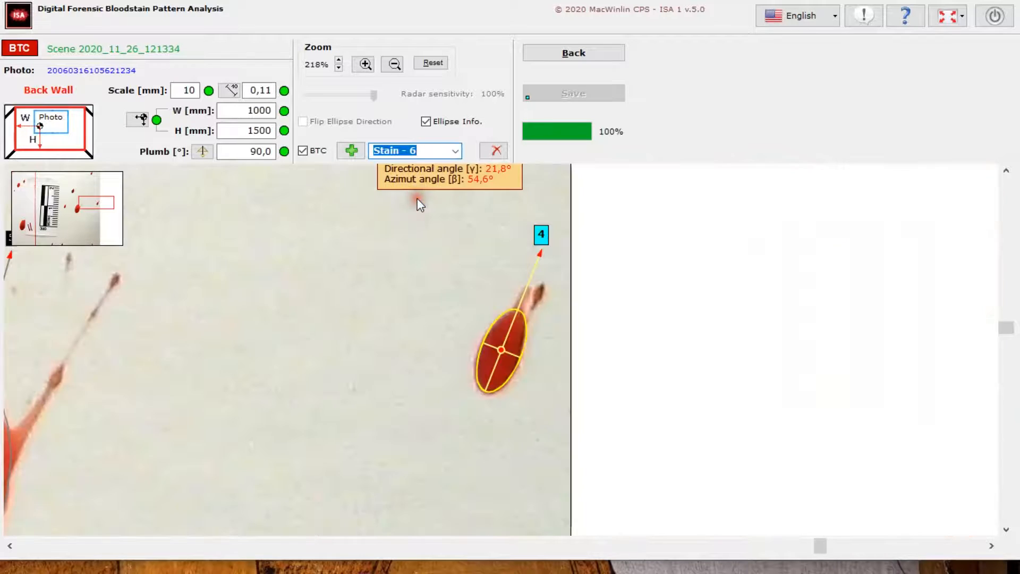
{"action": "left_click", "coordinate": [455, 151]}
{"action": "left_click", "coordinate": [420, 176]}
{"action": "left_click", "coordinate": [455, 152]}
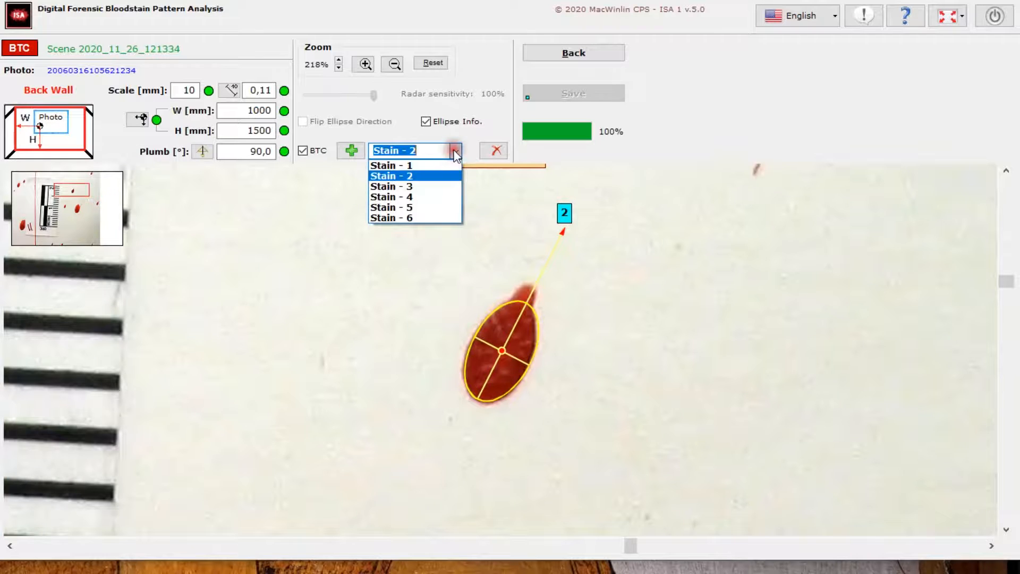
{"action": "key", "text": "Down"}
{"action": "key", "text": "Down"}
{"action": "key", "text": "Down"}
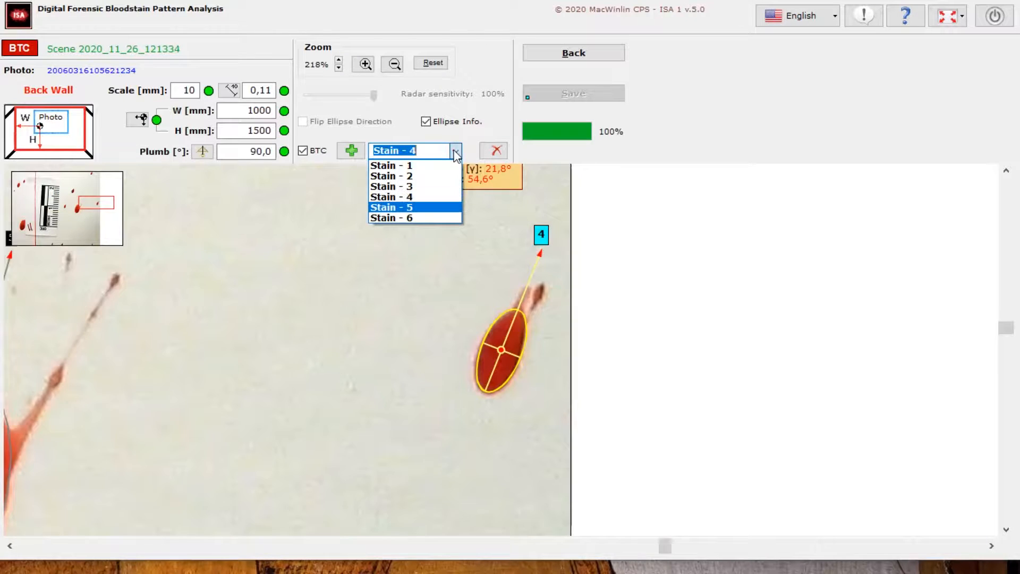
{"action": "key", "text": "Down"}
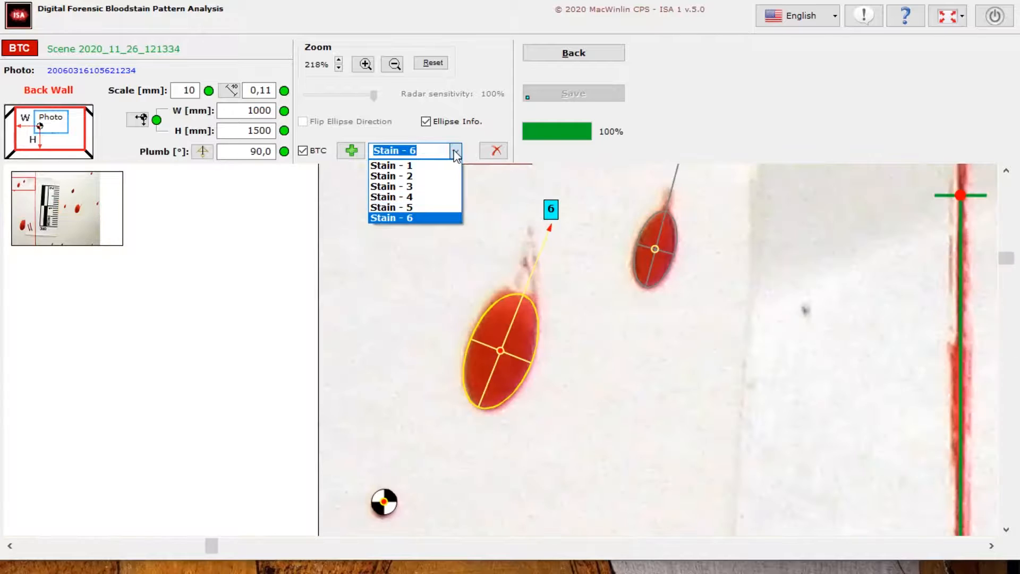
{"action": "key", "text": "Up"}
{"action": "key", "text": "Up"}
{"action": "key", "text": "Up"}
{"action": "key", "text": "Up"}
{"action": "key", "text": "Up"}
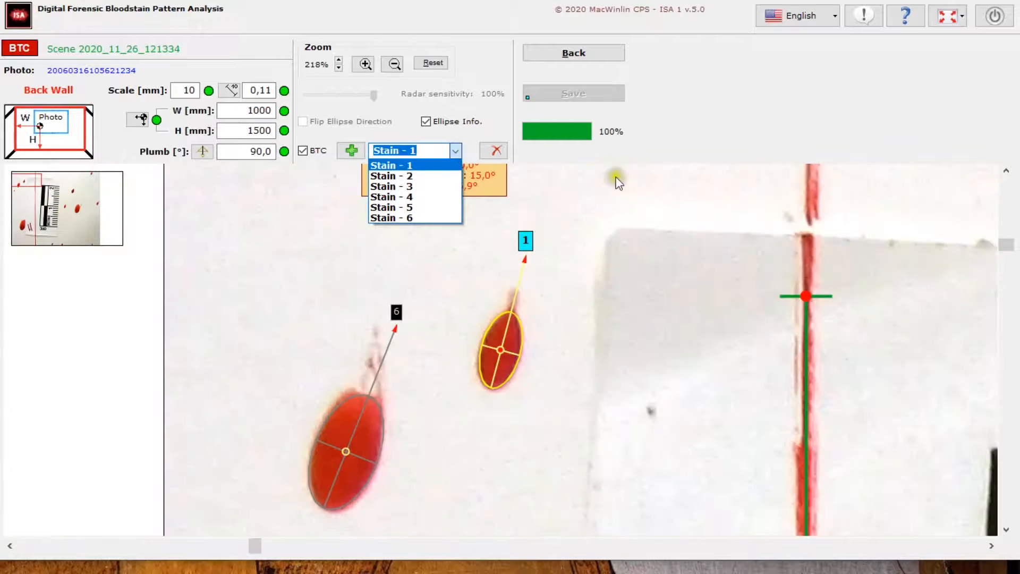
{"action": "key", "text": "Down"}
{"action": "key", "text": "Return"}
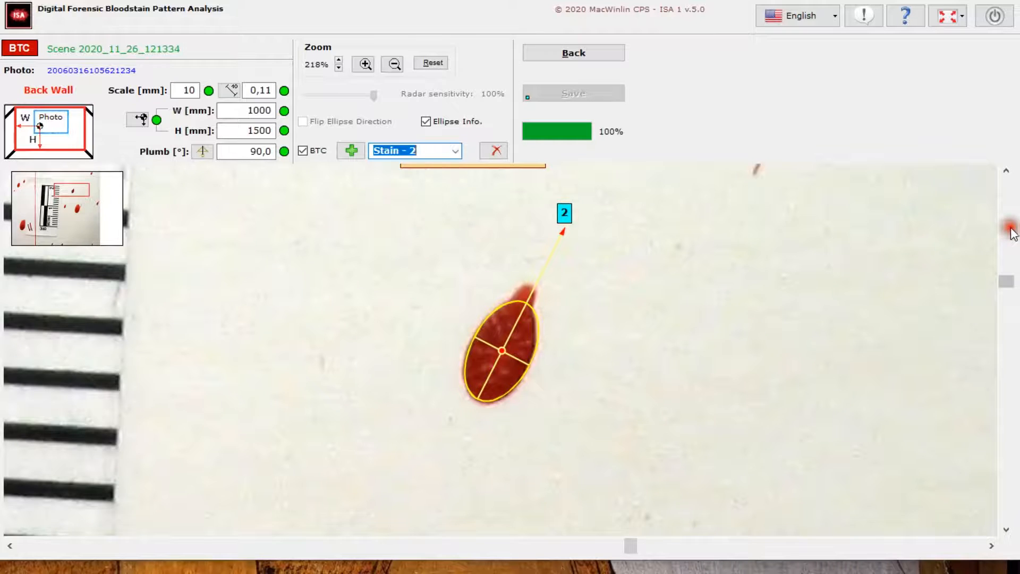
Return to the 3D scene and examine the bloodstain trajectories up close from different angles
{"action": "left_click", "coordinate": [574, 56]}
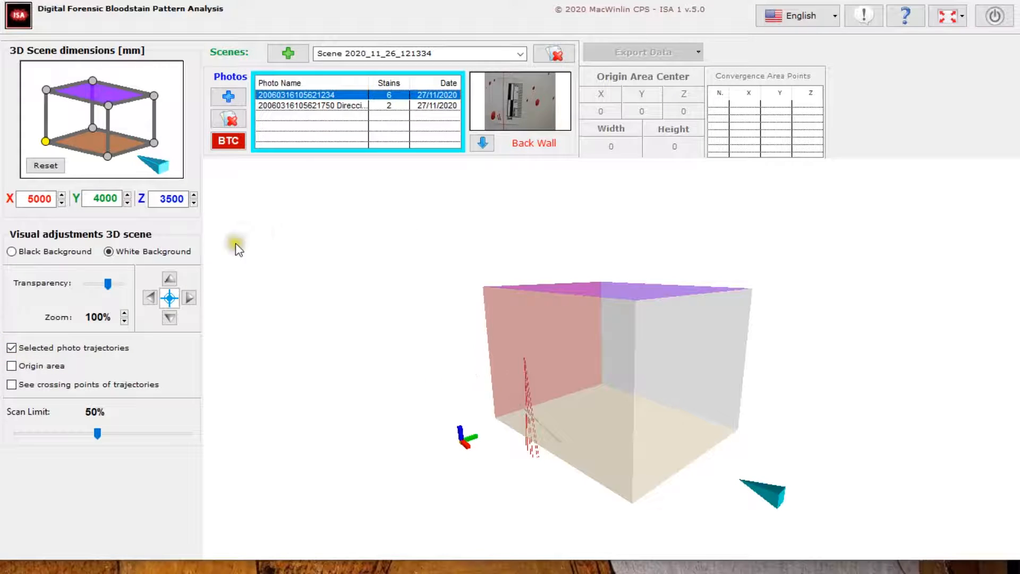
{"action": "left_click", "coordinate": [123, 313]}
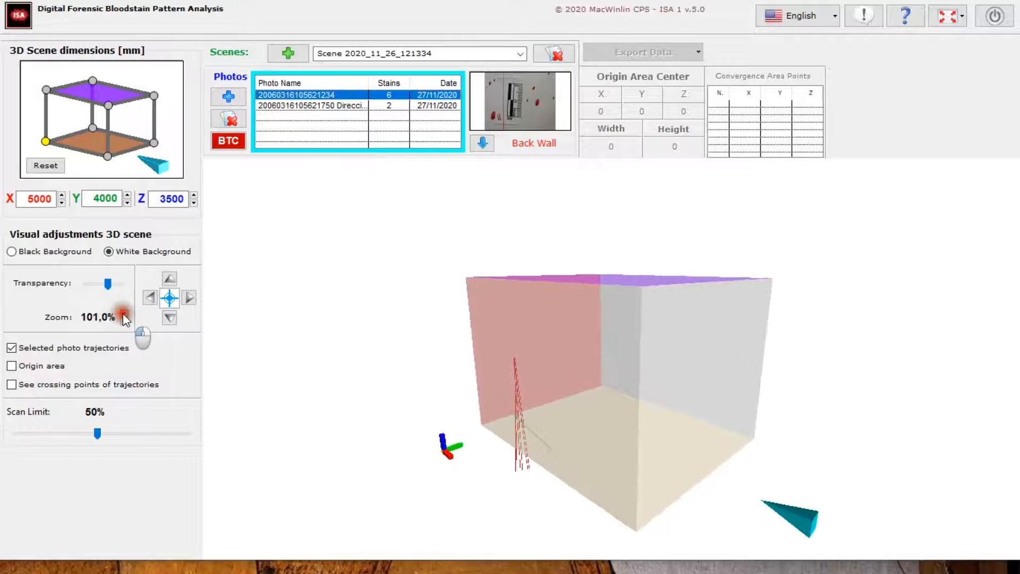
{"action": "left_click", "coordinate": [169, 278]}
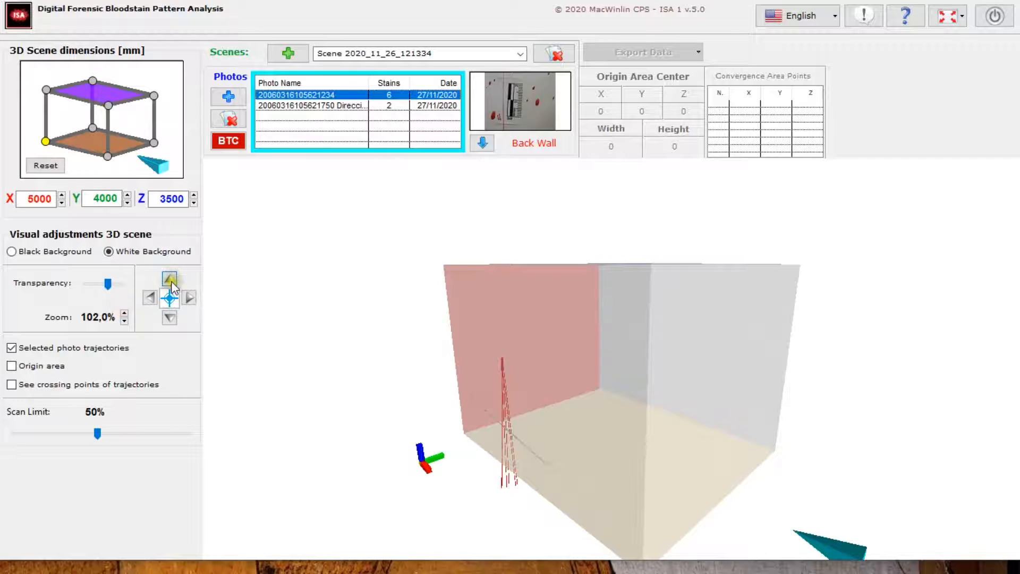
{"action": "left_click", "coordinate": [124, 314]}
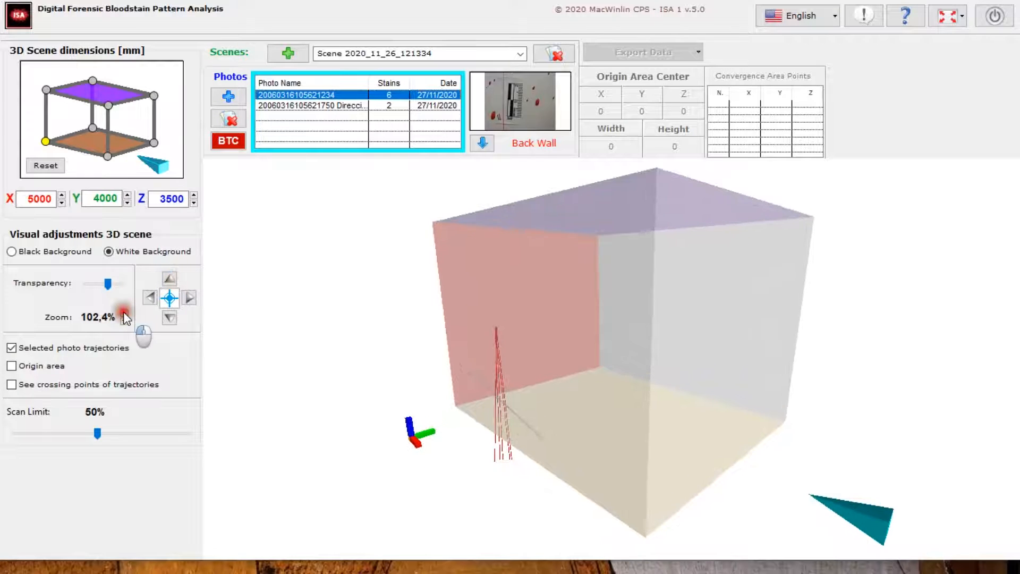
{"action": "left_click_drag", "start_coordinate": [381, 339], "coordinate": [457, 330]}
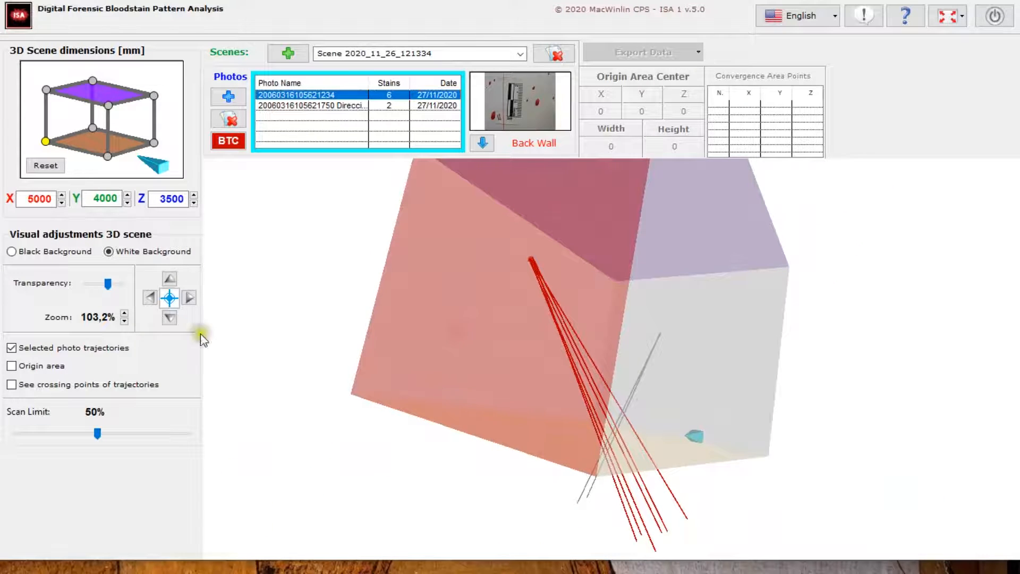
Compare the left wall and back wall photos' trajectories, and turn off the selected photo trajectories option
{"action": "left_click", "coordinate": [12, 348]}
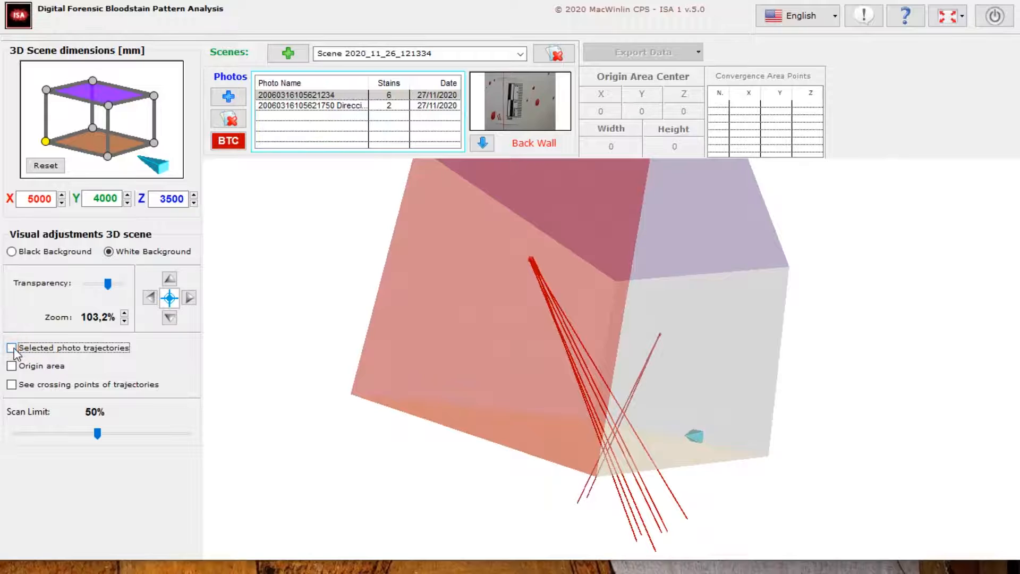
{"action": "left_click", "coordinate": [321, 107]}
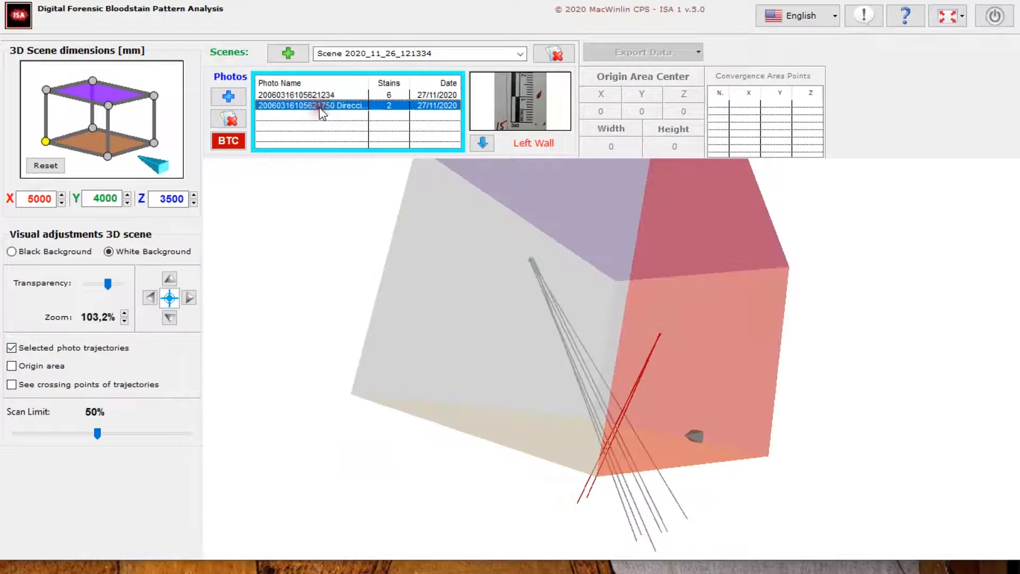
{"action": "left_click", "coordinate": [321, 96]}
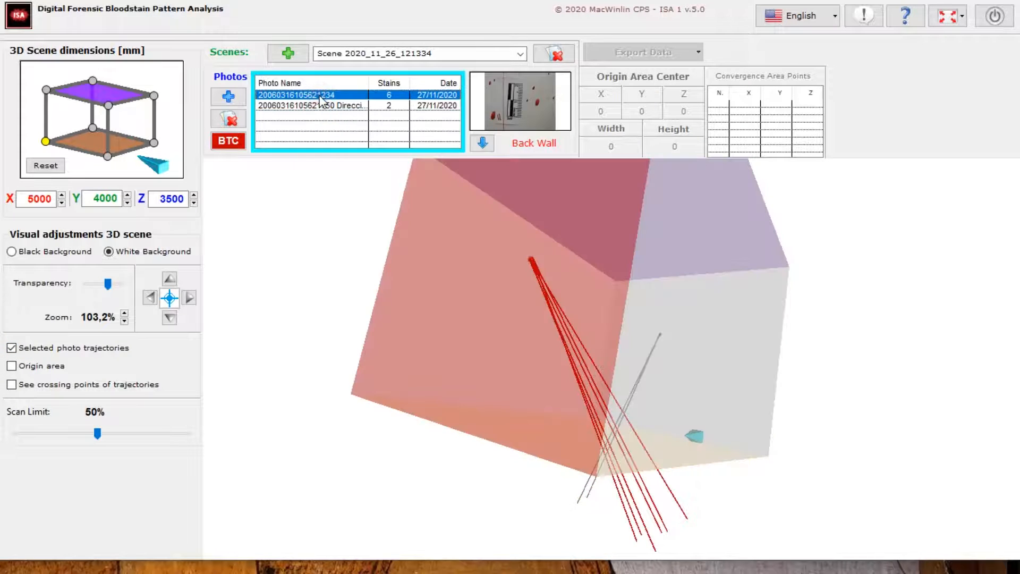
{"action": "left_click", "coordinate": [12, 348]}
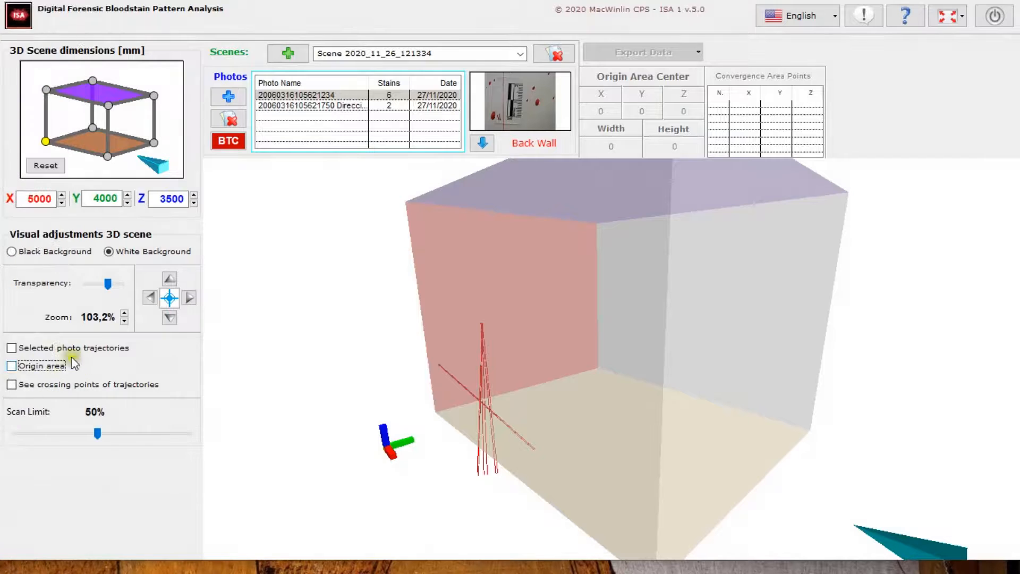
Show the origin area in the 3D scene and highlight the left wall, then the back wall photo's trajectories around it
{"action": "left_click", "coordinate": [12, 366]}
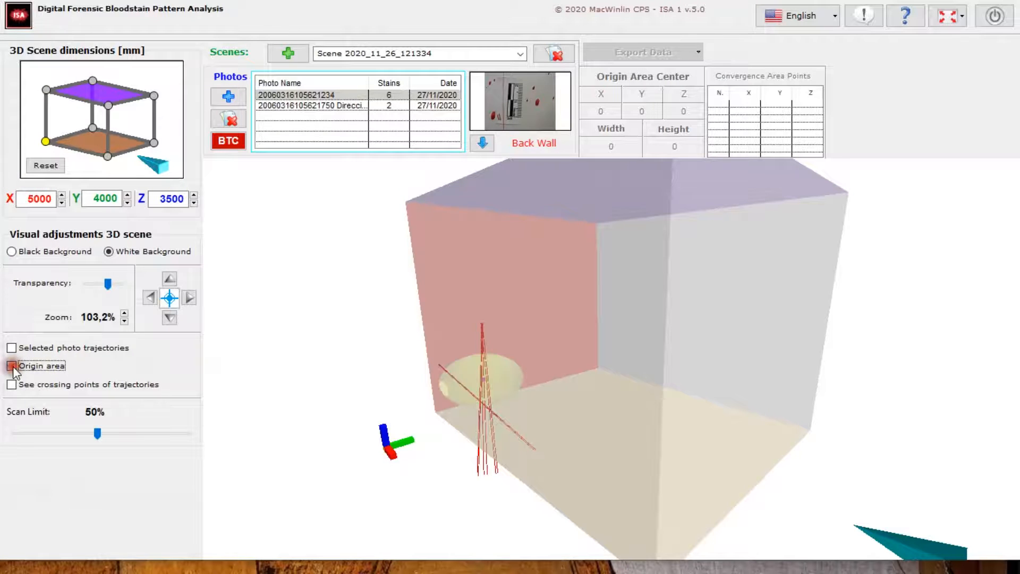
{"action": "left_click", "coordinate": [125, 314]}
{"action": "left_click", "coordinate": [124, 313]}
{"action": "left_click", "coordinate": [125, 313]}
{"action": "left_click_drag", "start_coordinate": [497, 353], "coordinate": [523, 350]}
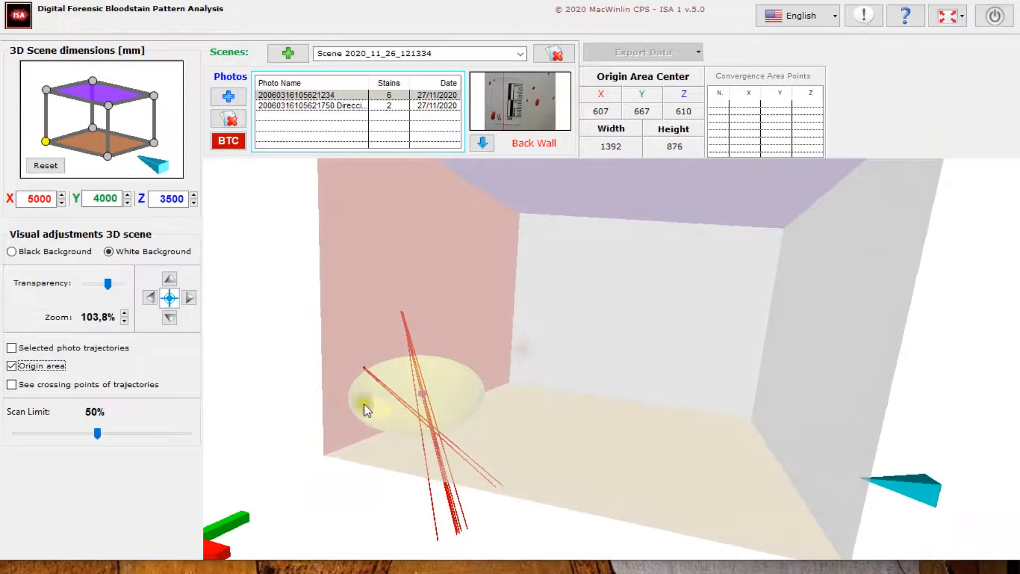
{"action": "left_click", "coordinate": [339, 108]}
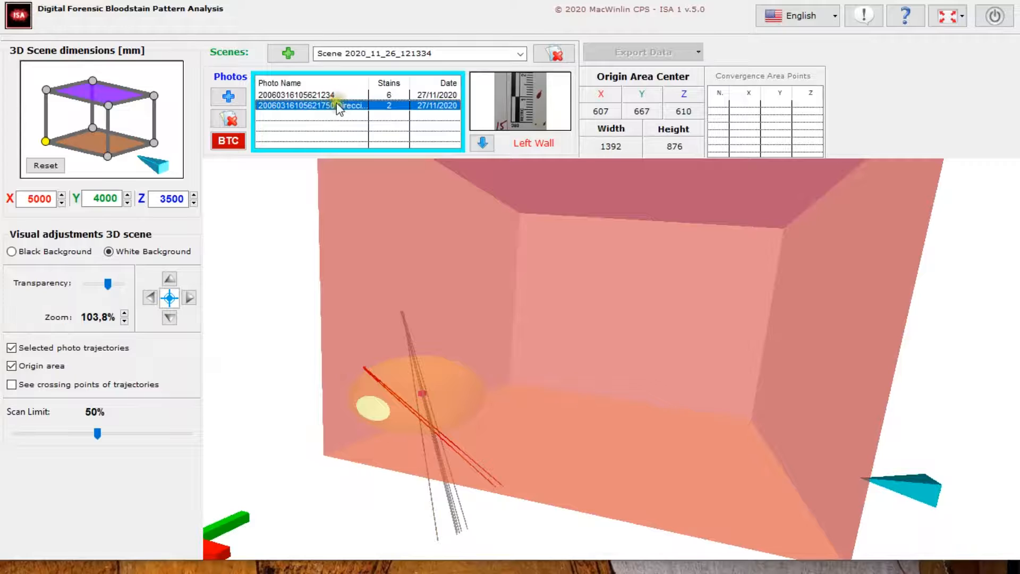
{"action": "left_click", "coordinate": [335, 95]}
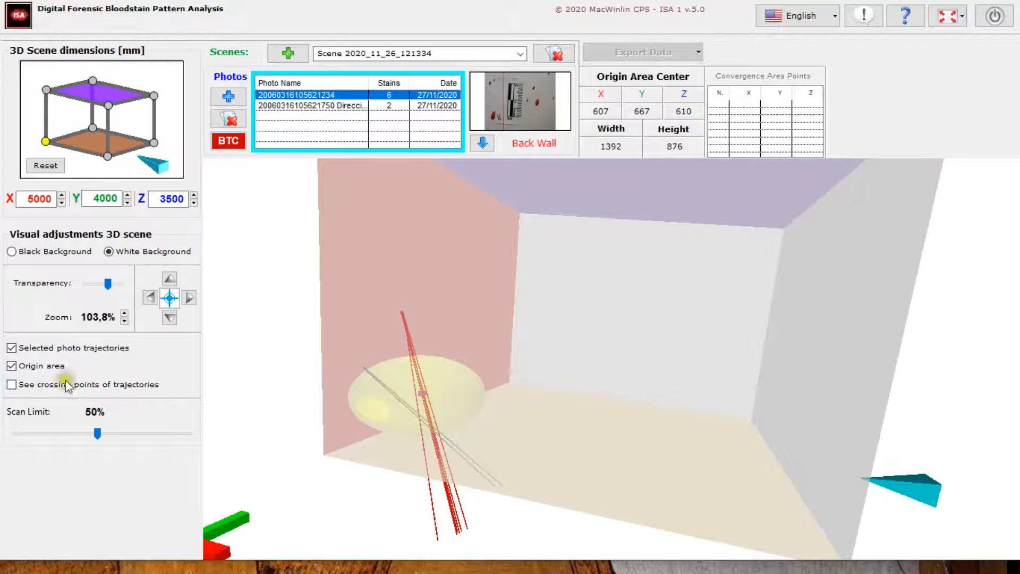
Show the crossing points of the trajectories, inspect convergence point 3 up close and reset the 3D view
{"action": "left_click", "coordinate": [11, 386]}
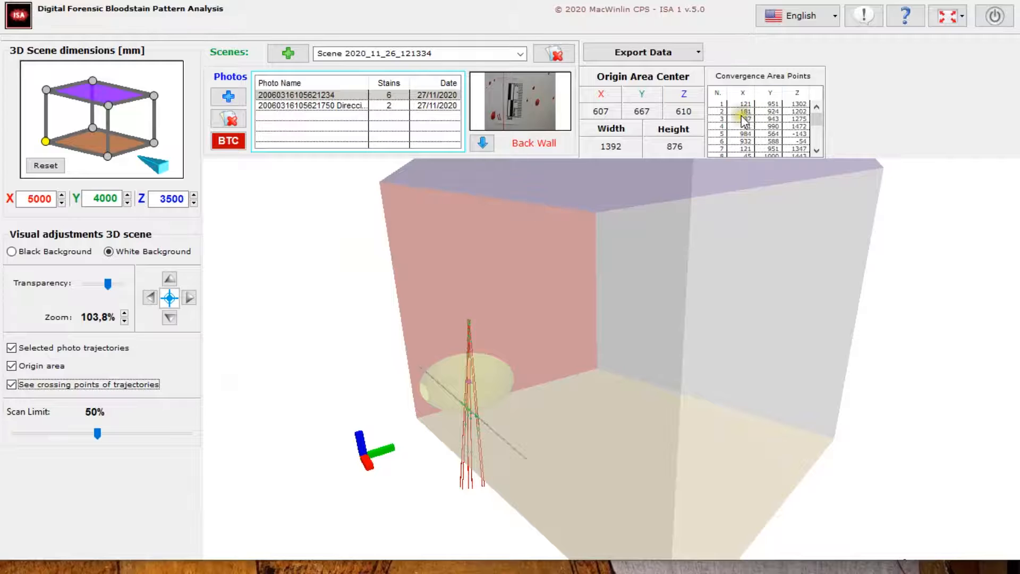
{"action": "left_click", "coordinate": [741, 117]}
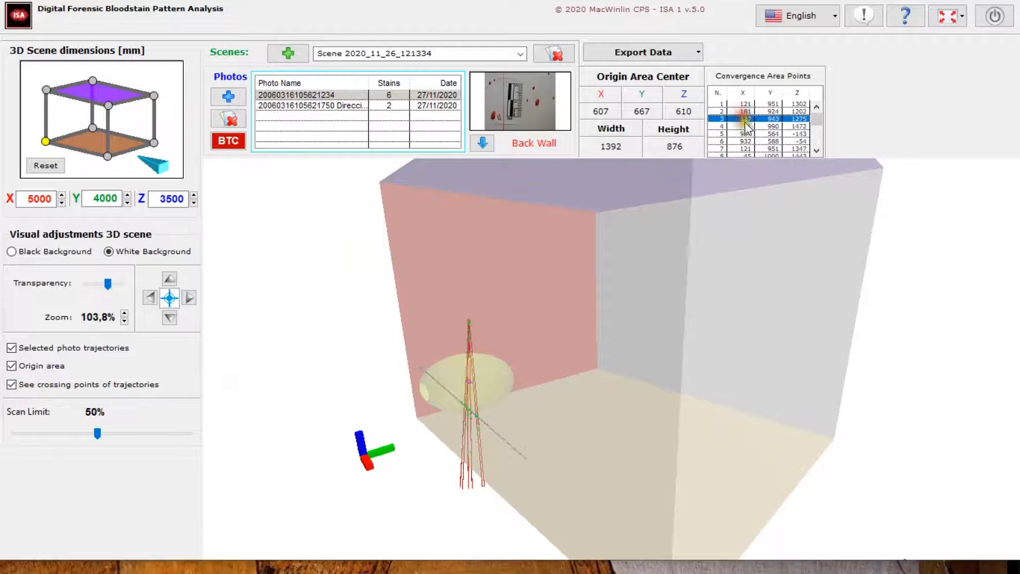
{"action": "left_click", "coordinate": [124, 314]}
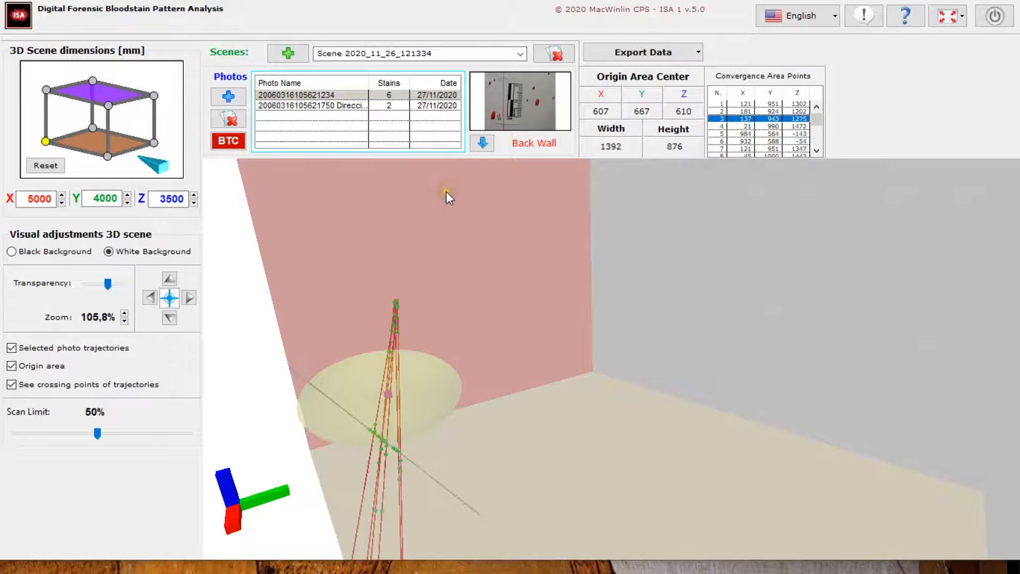
{"action": "left_click", "coordinate": [169, 298]}
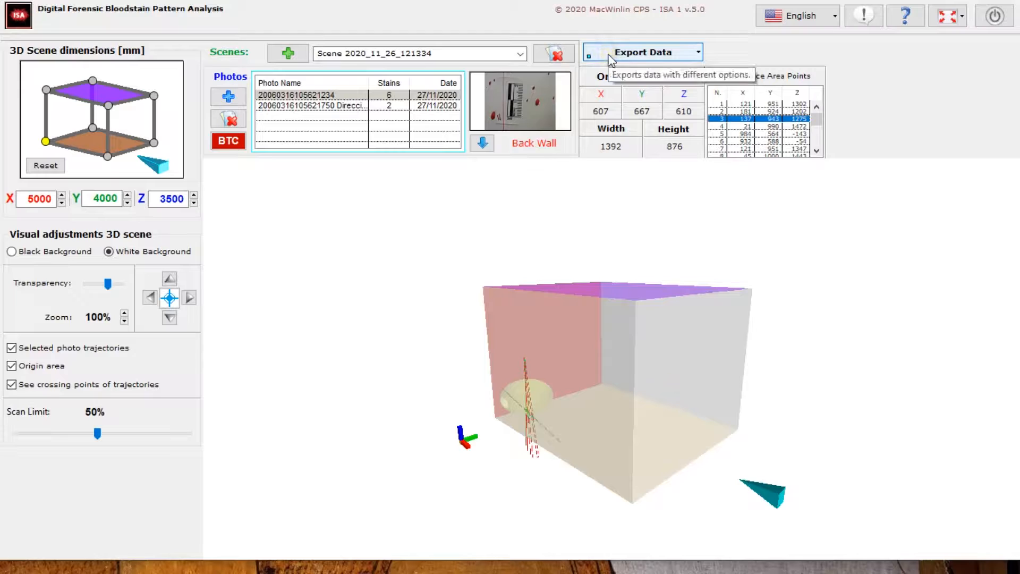
Create a PDF report on vertical A4 pages with 25 mm margins, saving the scene photos as JPEG
{"action": "left_click", "coordinate": [668, 55]}
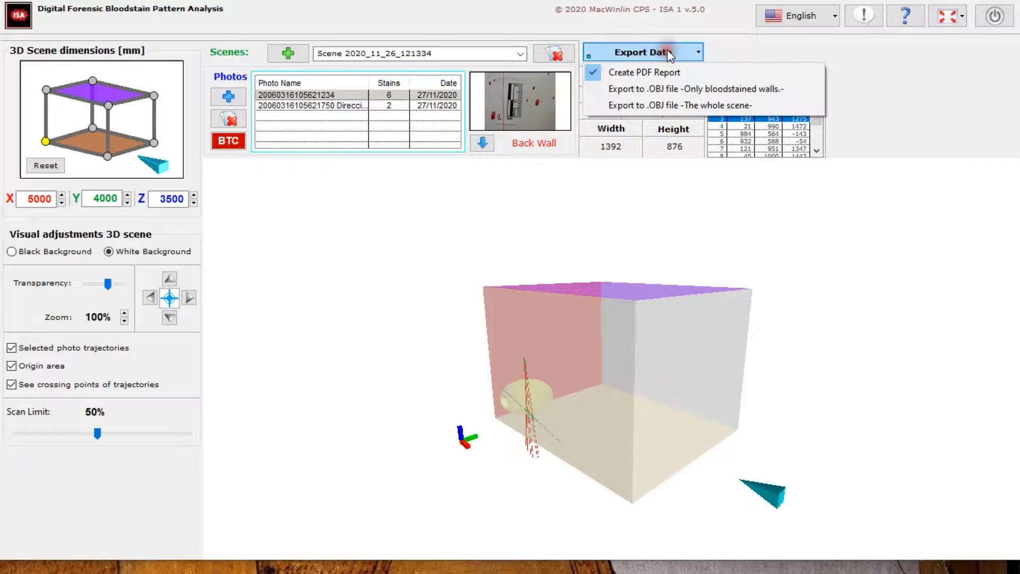
{"action": "left_click", "coordinate": [643, 72]}
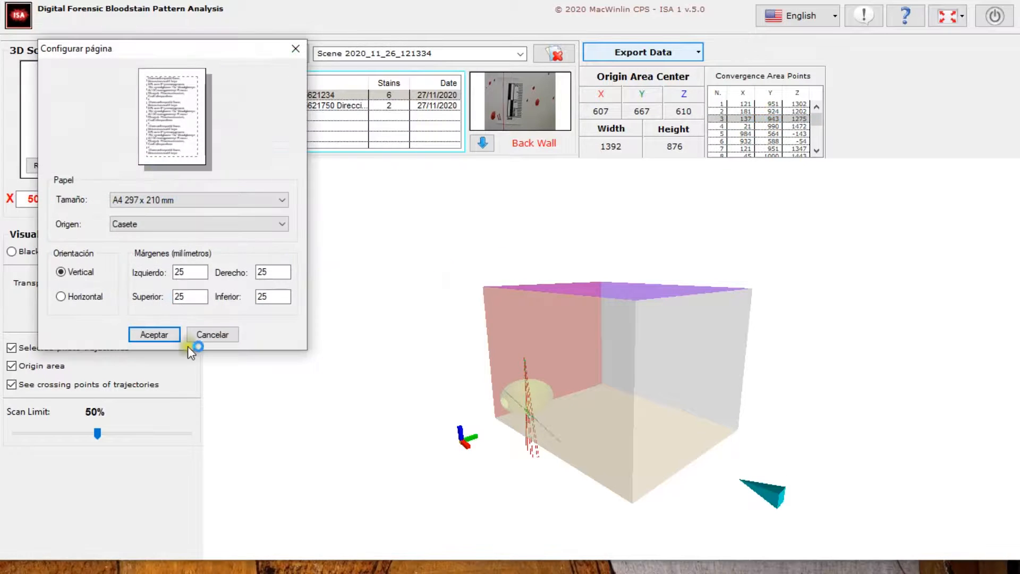
{"action": "left_click", "coordinate": [157, 335]}
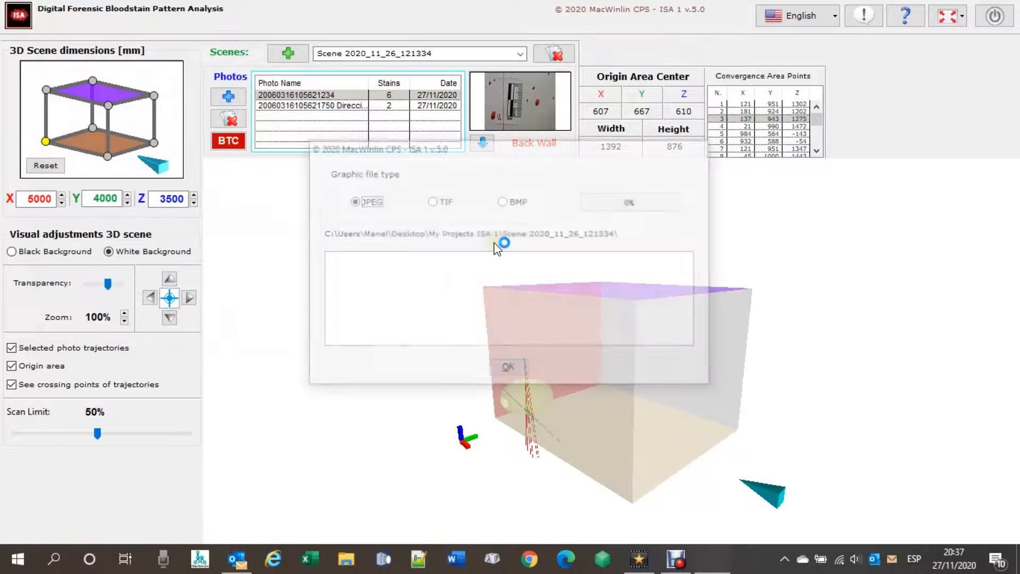
{"action": "left_click", "coordinate": [505, 370]}
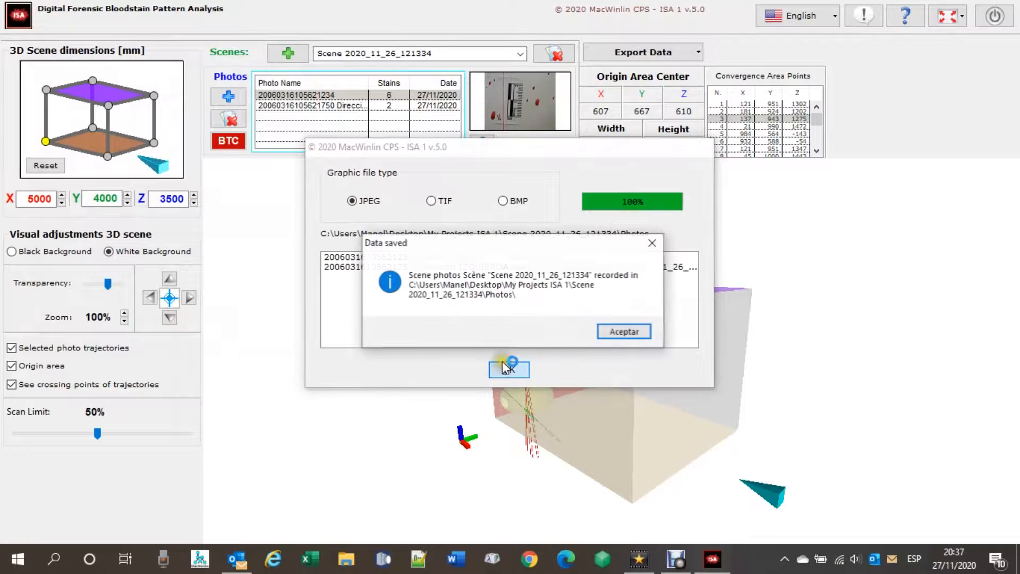
{"action": "left_click", "coordinate": [618, 331]}
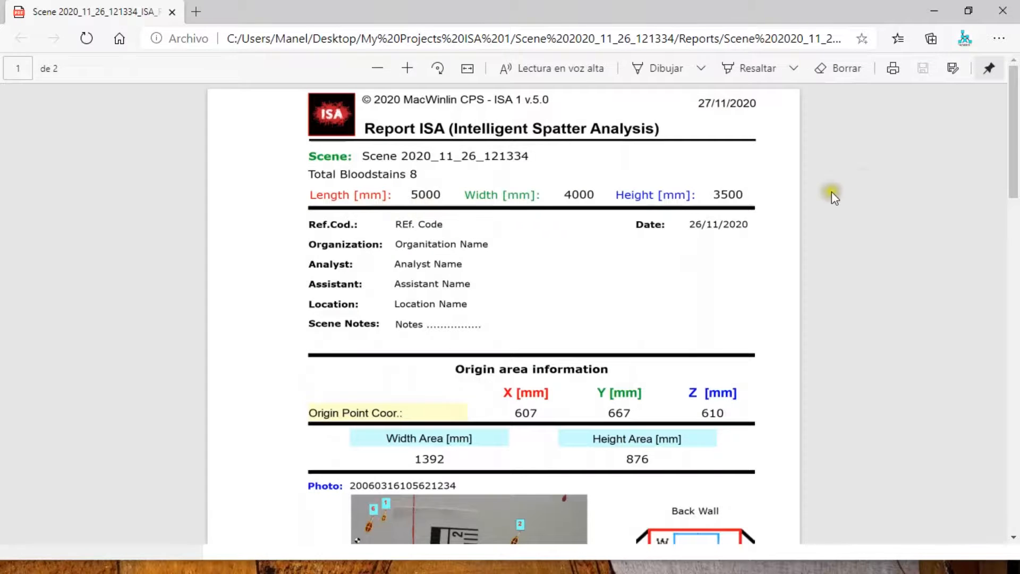
Examine the report's origin area information, the back wall photo with its marked stains and the bloodstain table
{"action": "left_click_drag", "start_coordinate": [1017, 152], "coordinate": [1015, 234]}
{"action": "left_click", "coordinate": [408, 68]}
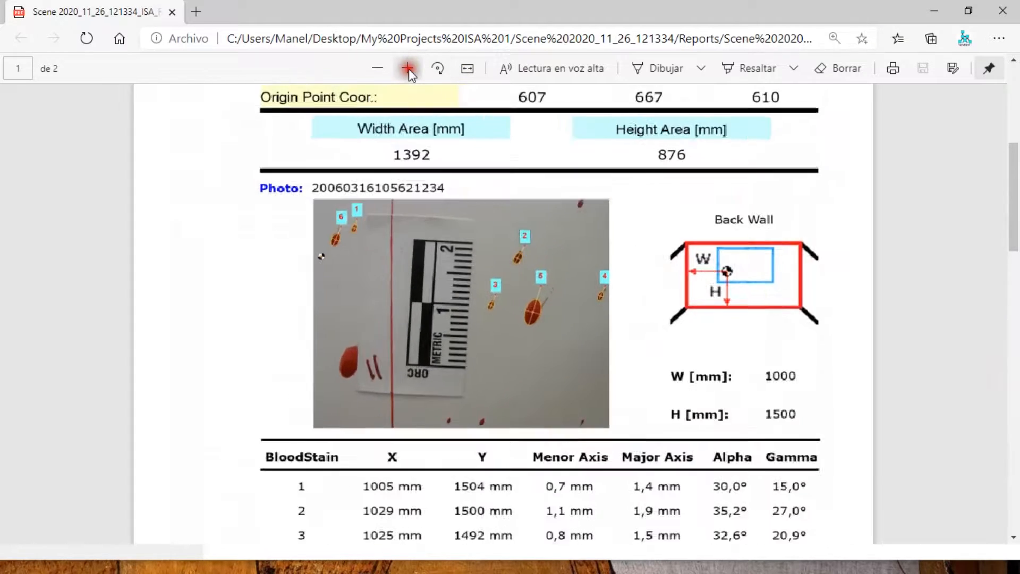
{"action": "left_click", "coordinate": [408, 68]}
{"action": "left_click_drag", "start_coordinate": [1015, 193], "coordinate": [1016, 95]}
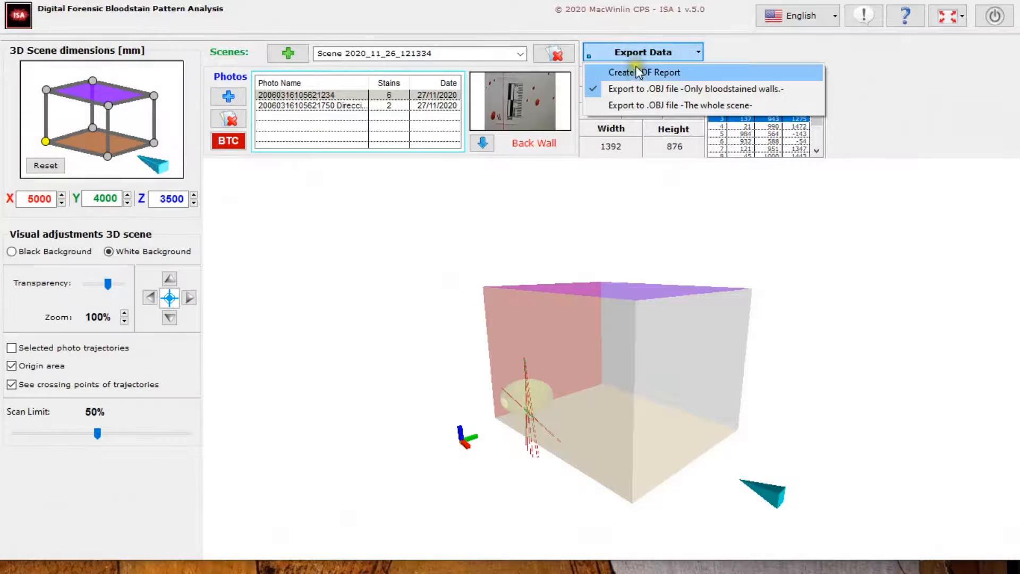
Export only the bloodstained walls to an OBJ file named "ISA_Scene only bloodspatters on wall.obj" and inspect the exported model in 3D
{"action": "left_click", "coordinate": [639, 95]}
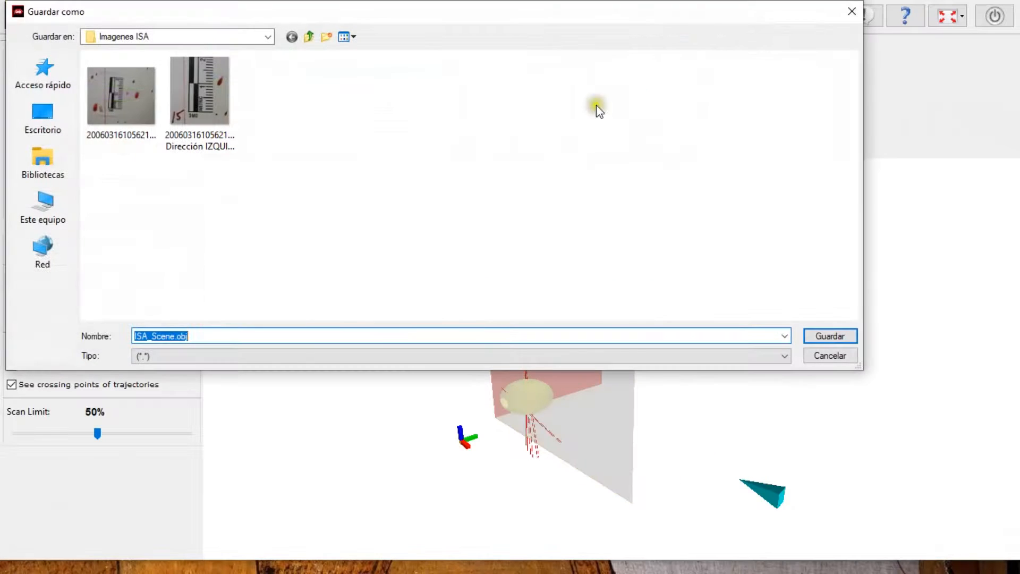
{"action": "left_click", "coordinate": [172, 338]}
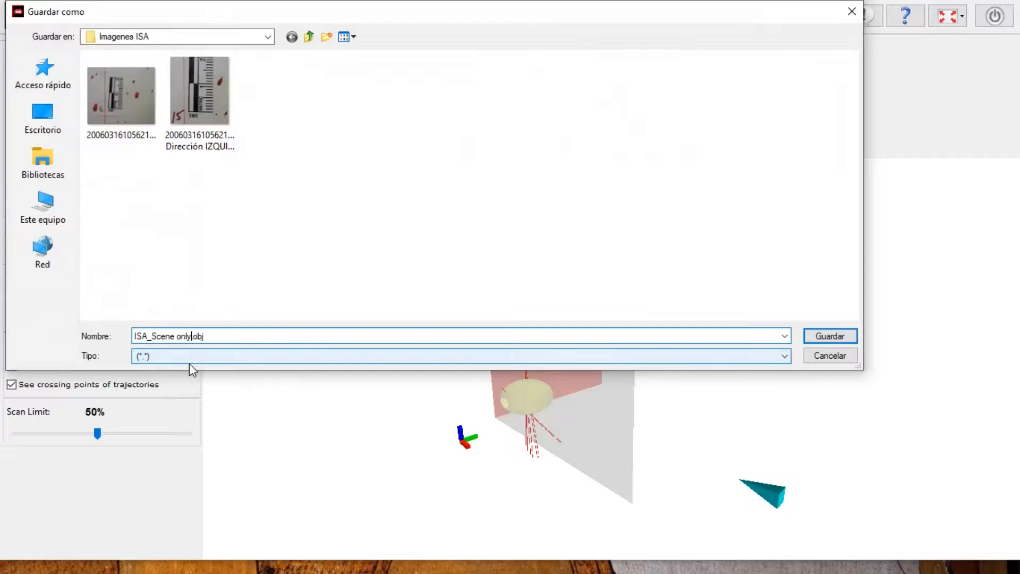
{"action": "type", "text": "only bloodspatters on wall"}
{"action": "left_click", "coordinate": [823, 339]}
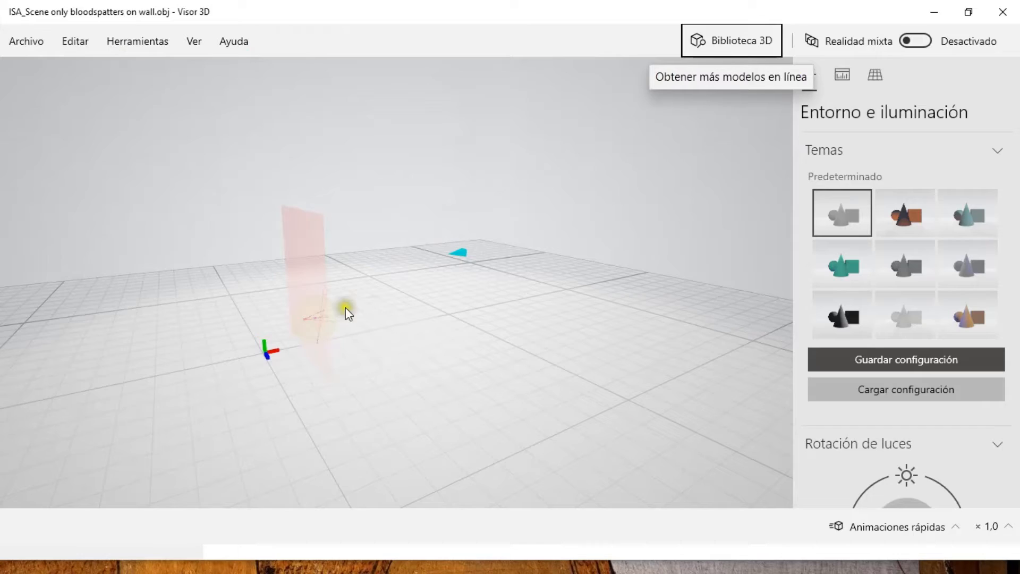
{"action": "left_click_drag", "start_coordinate": [343, 321], "coordinate": [292, 246]}
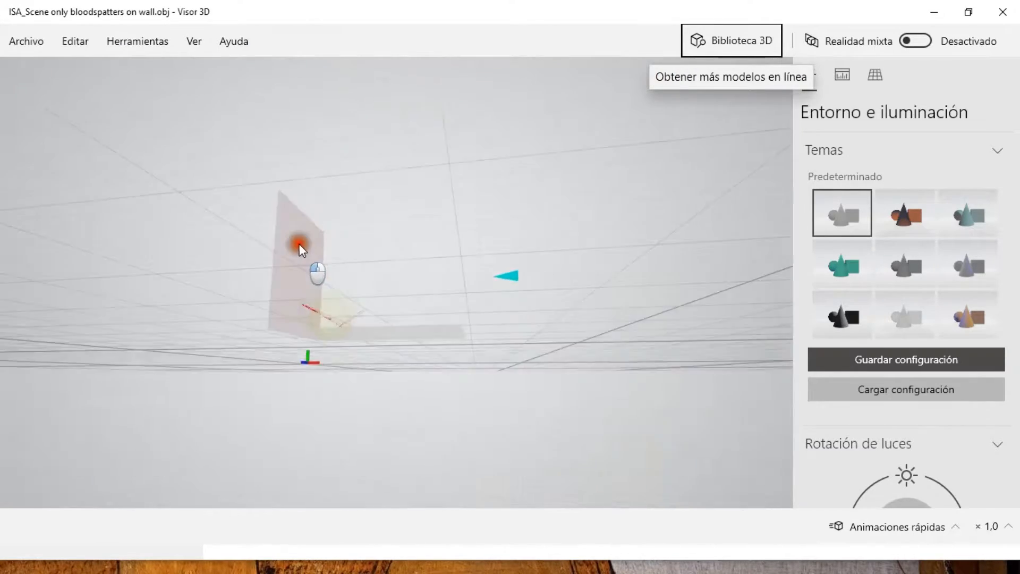
Export the whole scene to an OBJ file named ISA_Scene.obj and inspect the exported model in 3D
{"action": "left_click", "coordinate": [628, 106]}
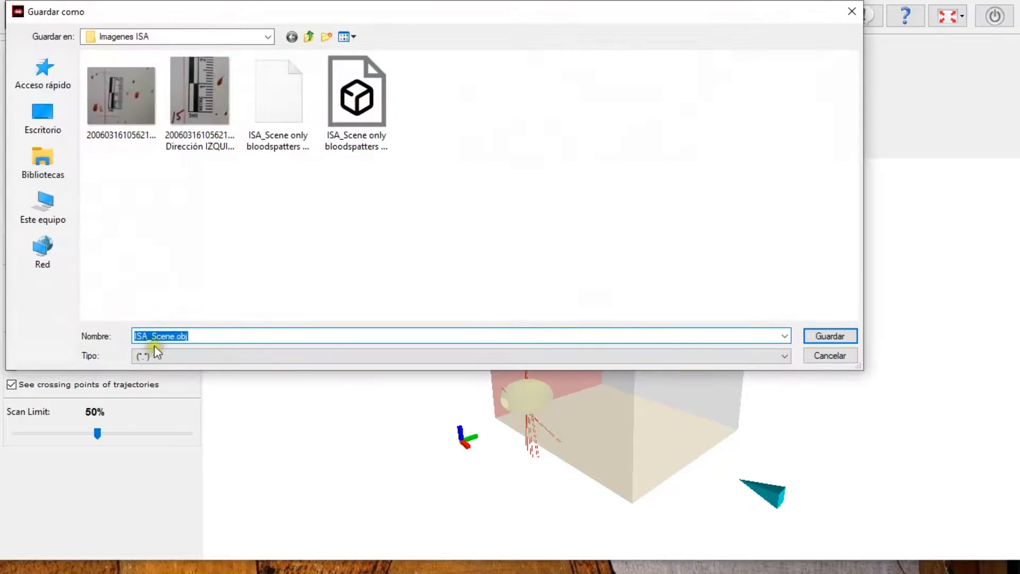
{"action": "left_click", "coordinate": [824, 337]}
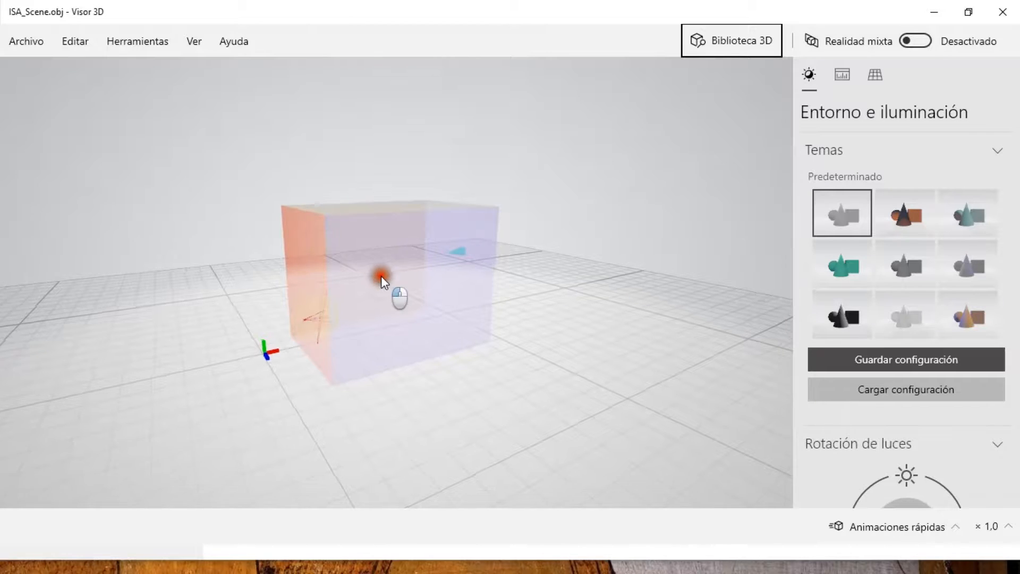
{"action": "left_click_drag", "start_coordinate": [381, 276], "coordinate": [420, 294]}
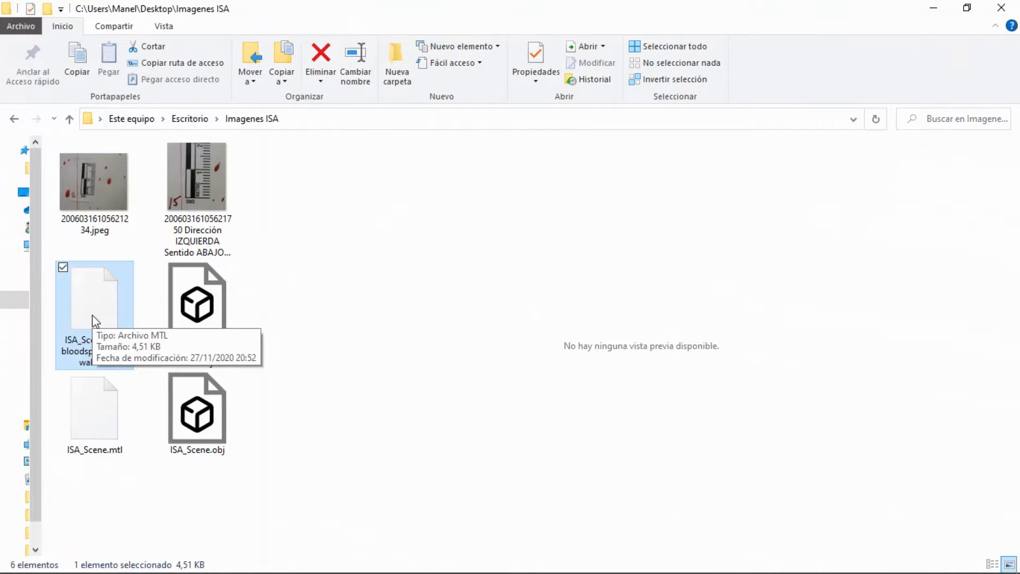
In File Explorer's Imagenes ISA folder, preview the OBJ model of the bloodstained walls, then the whole-scene model
{"action": "left_click", "coordinate": [203, 317]}
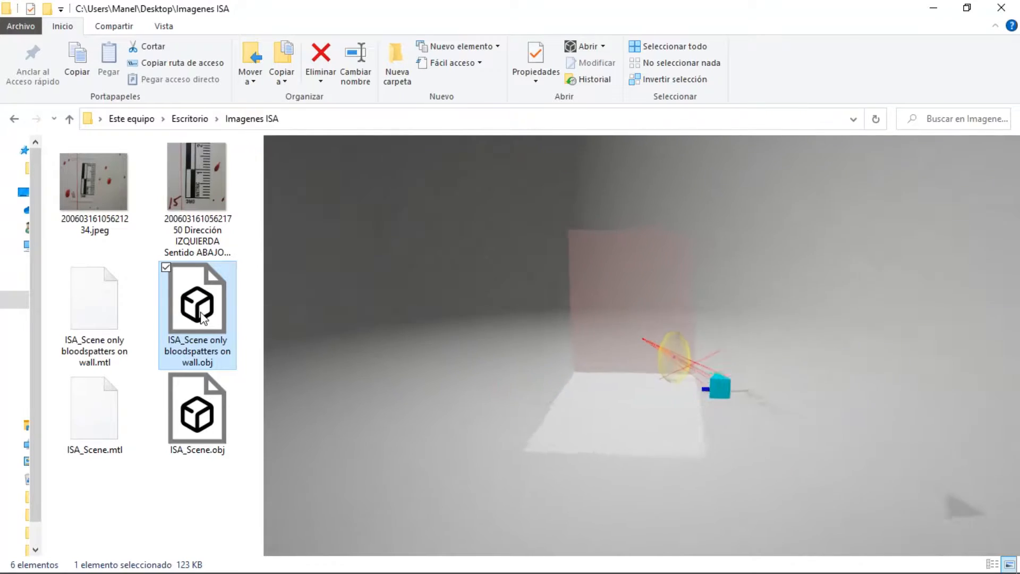
{"action": "left_click", "coordinate": [192, 429]}
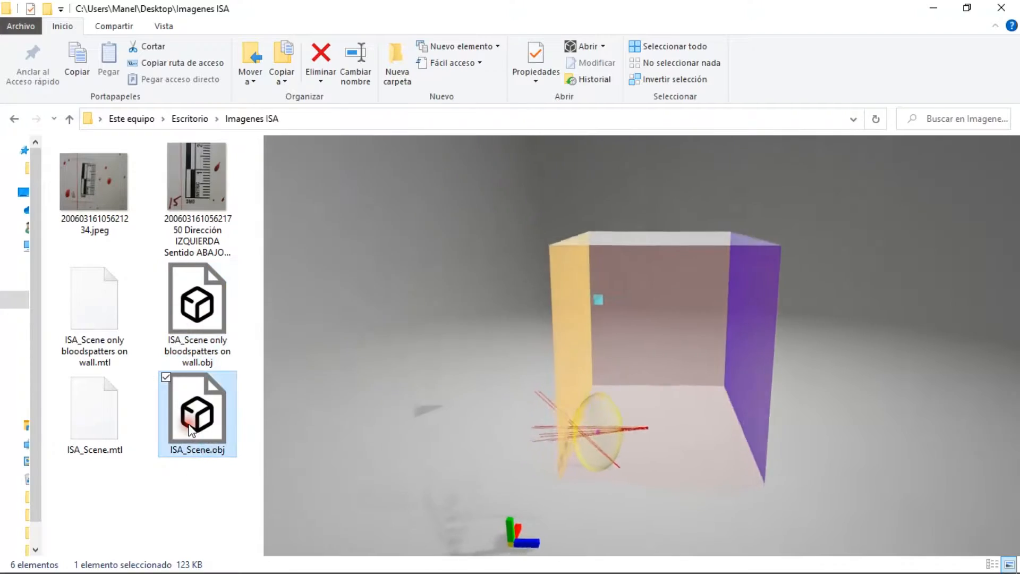